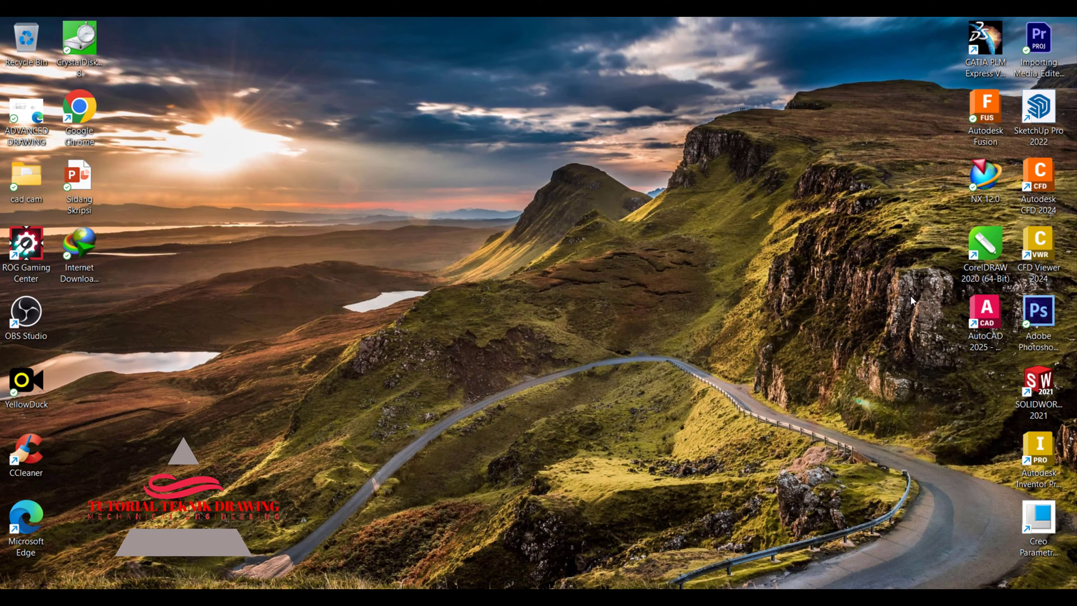
# Step: Launch AutoCAD 2025 from its desktop shortcut
pyautogui.doubleClick(986, 314)
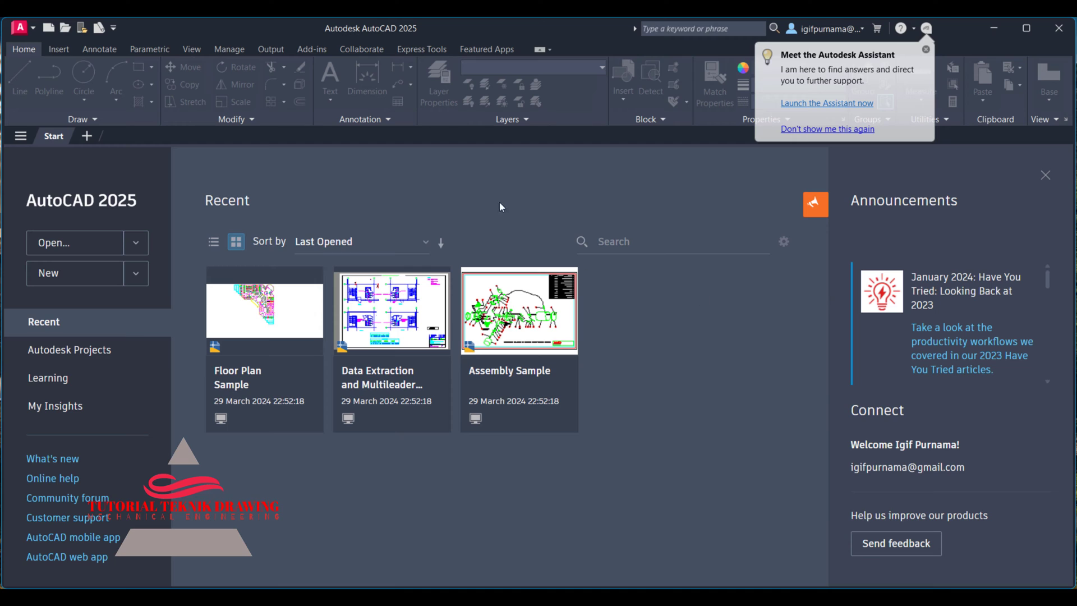
# Step: Close the Autodesk Assistant tip and create the new blank drawing Drawing1.dwg
pyautogui.click(926, 49)
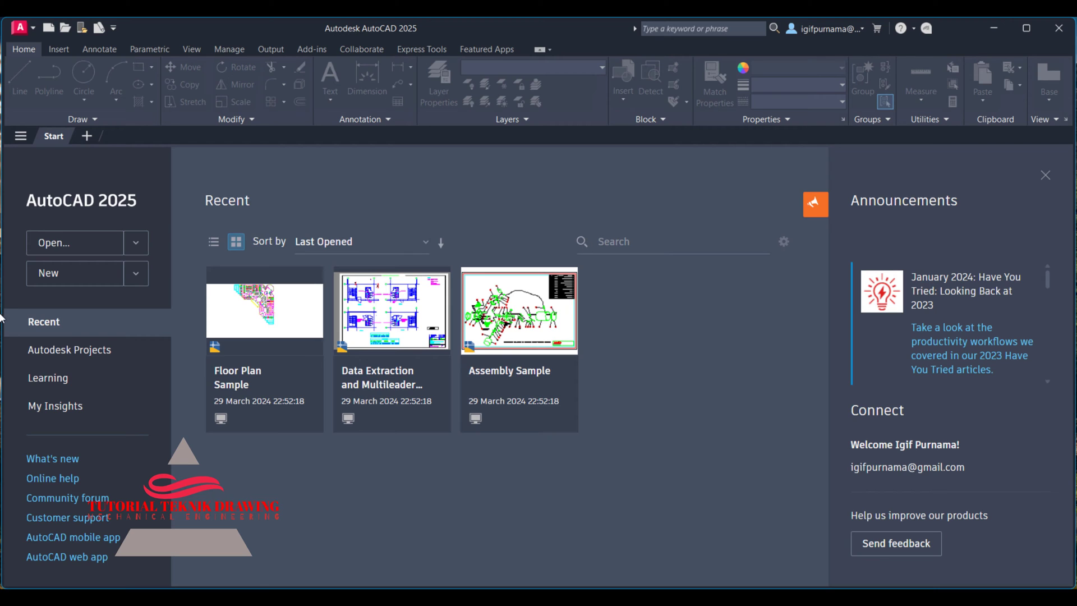
pyautogui.click(66, 279)
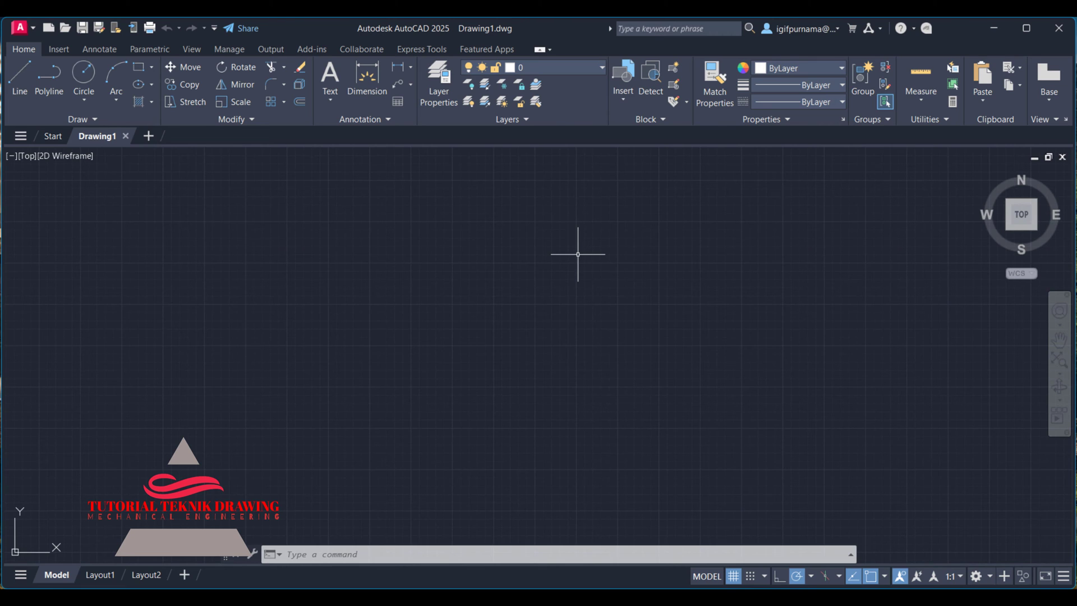
# Step: In Options, keep Millimeters for both source and target insertion-scale units
pyautogui.rightClick(485, 238)
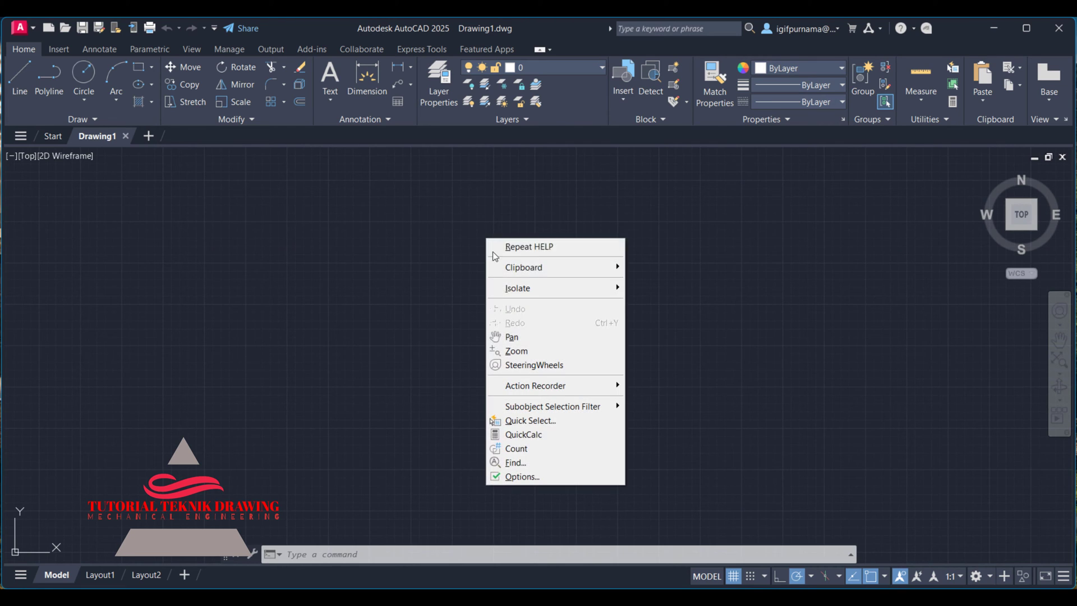
pyautogui.click(590, 476)
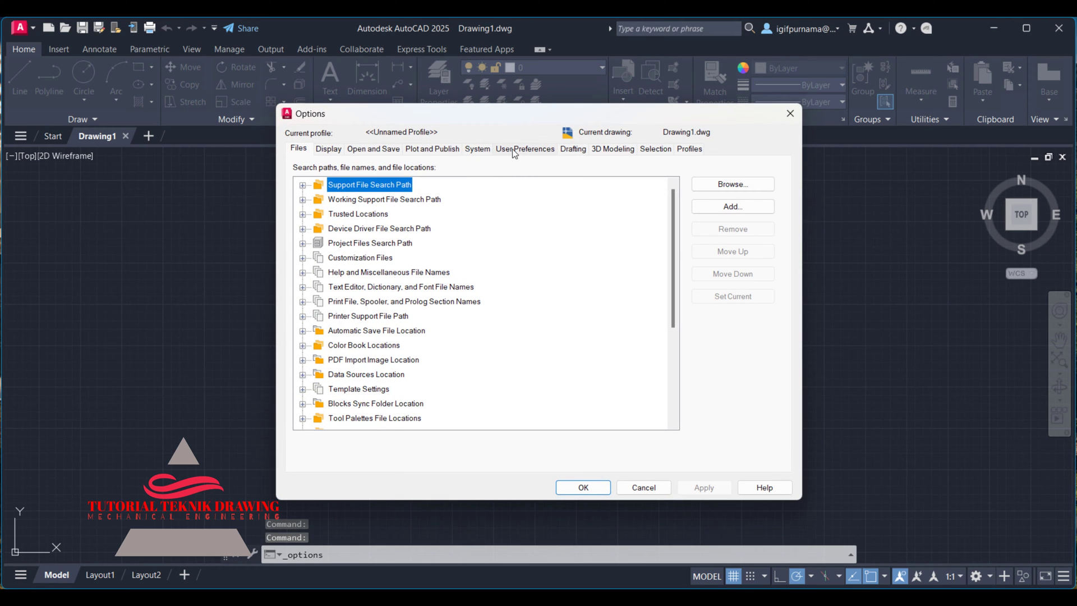
pyautogui.click(528, 149)
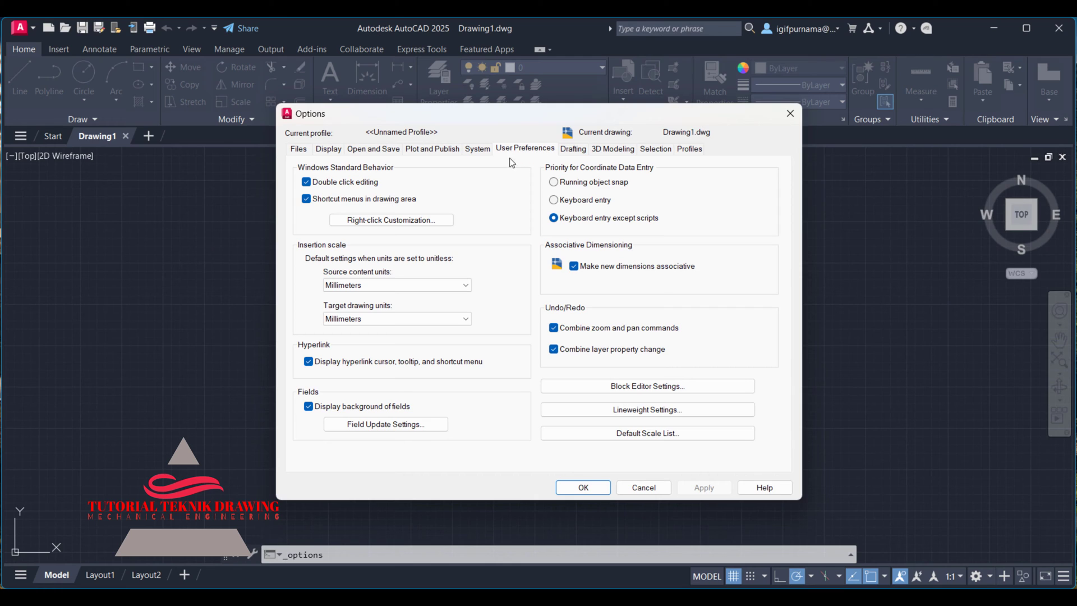
pyautogui.click(358, 287)
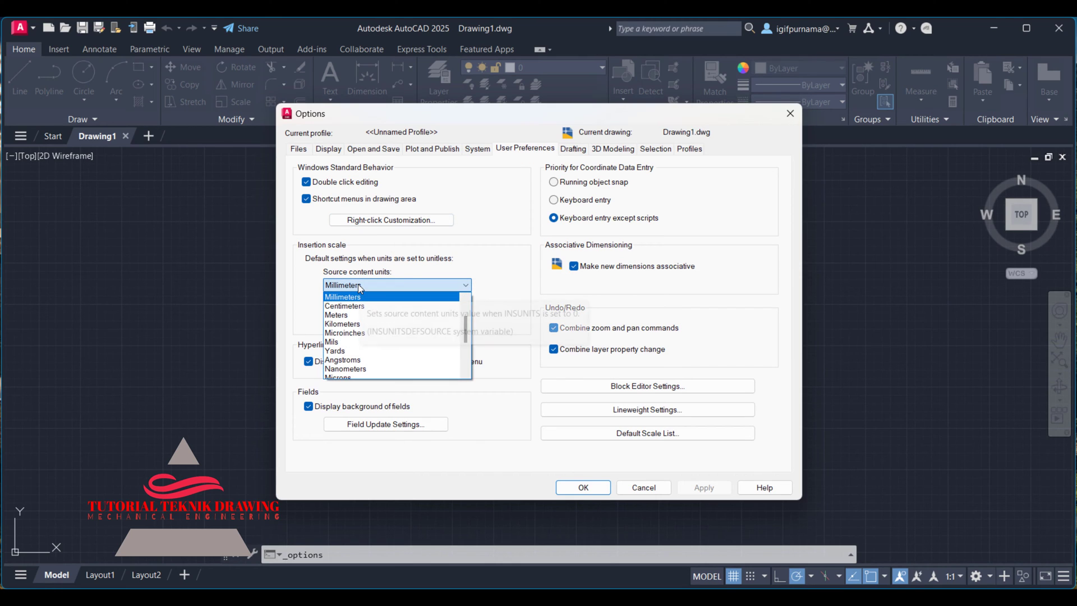
pyautogui.click(358, 284)
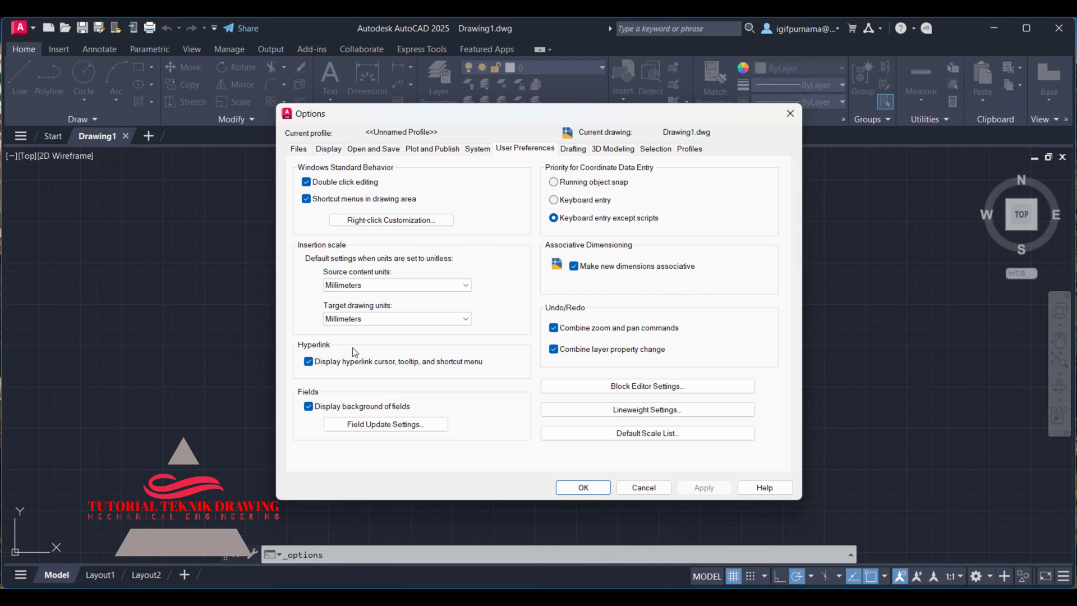
pyautogui.click(344, 319)
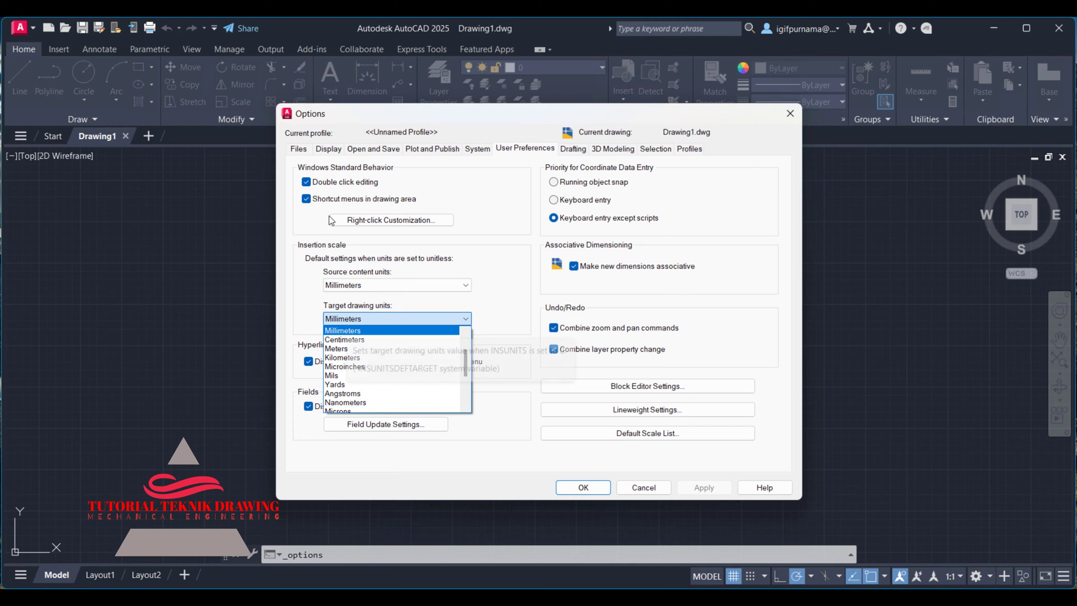
pyautogui.click(345, 149)
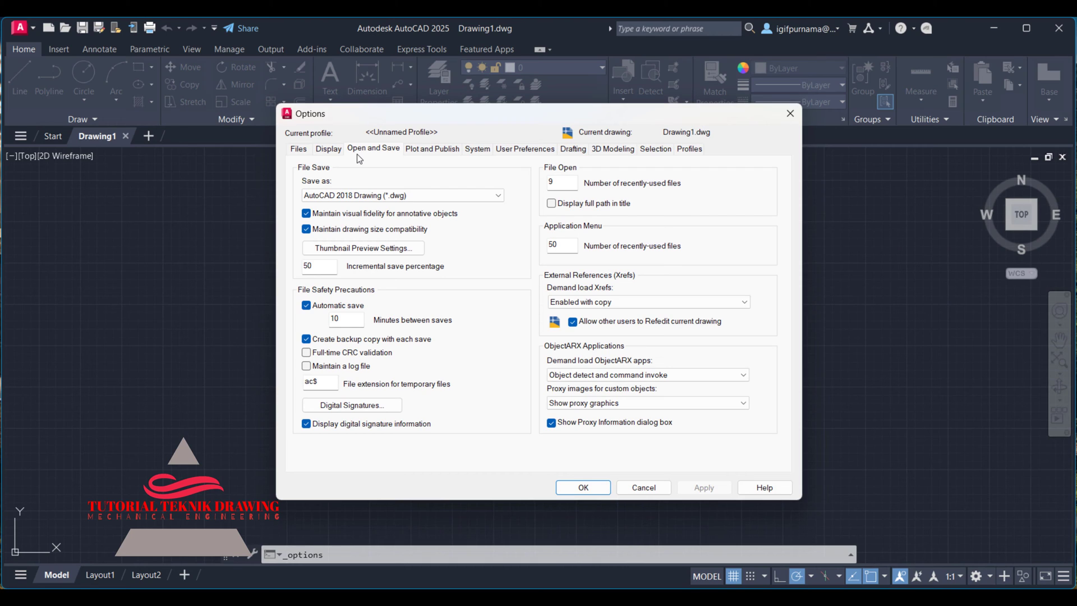
# Step: Keep the save format at AutoCAD 2018 Drawing (*.dwg) and close Options
pyautogui.click(400, 197)
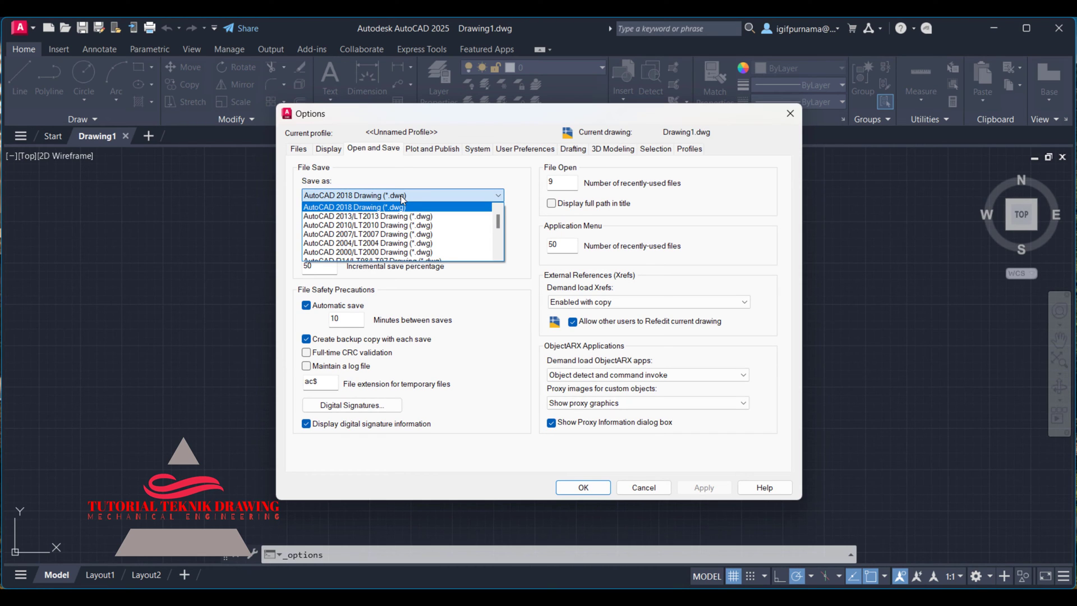
pyautogui.scroll(-3, 396, 225)
pyautogui.scroll(-3, 394, 229)
pyautogui.scroll(-2, 392, 231)
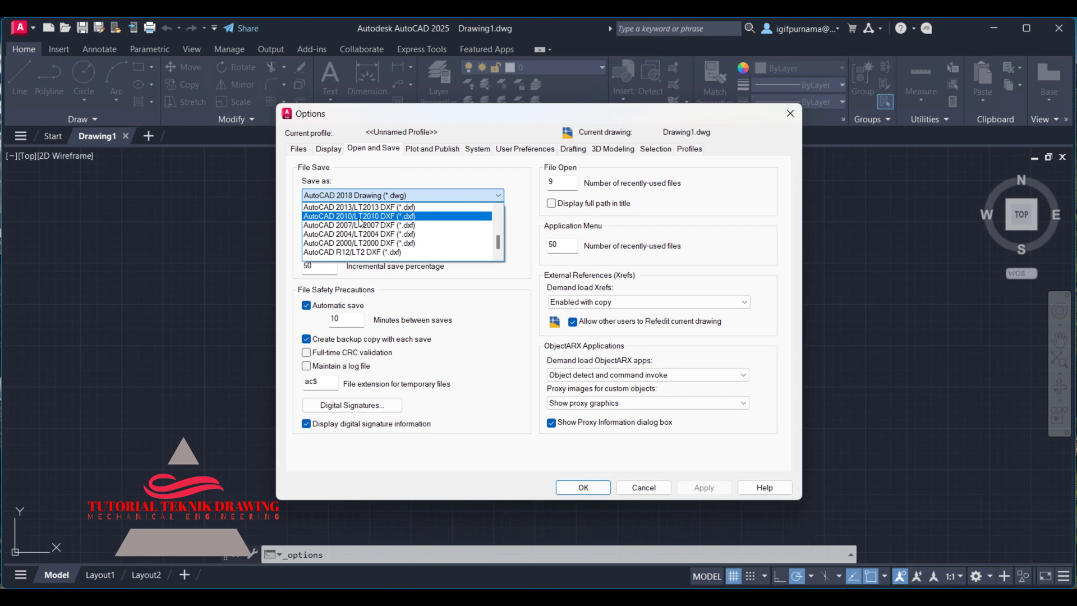
pyautogui.click(370, 174)
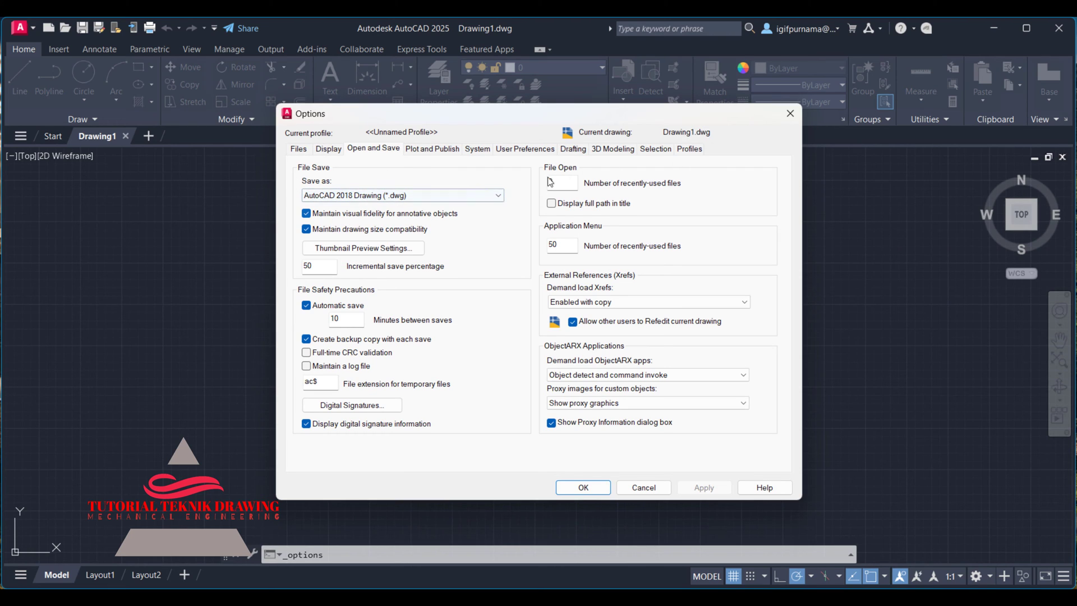
pyautogui.click(789, 113)
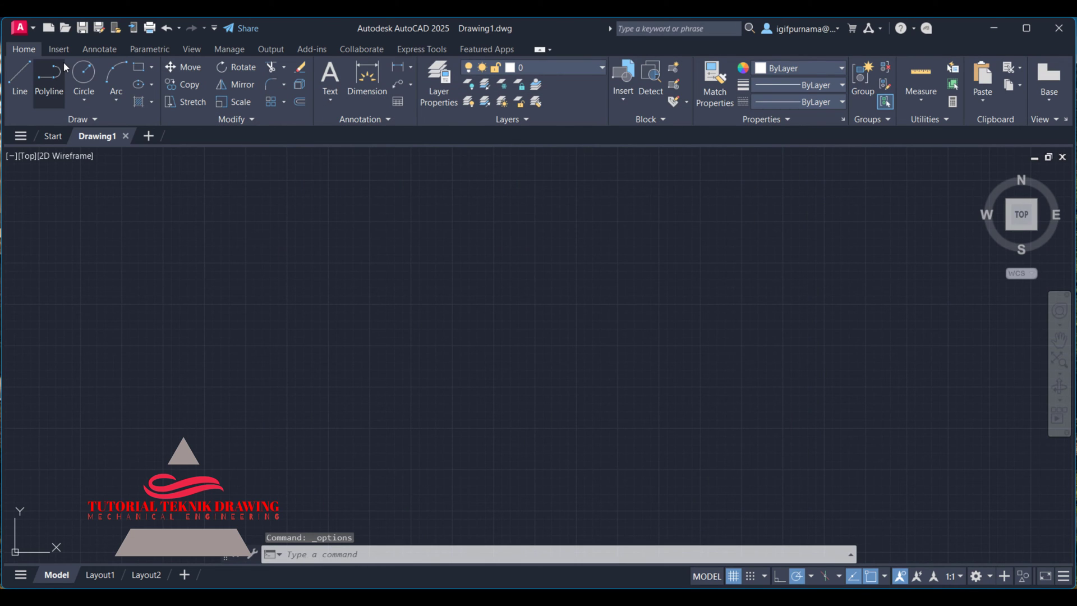
pyautogui.click(34, 29)
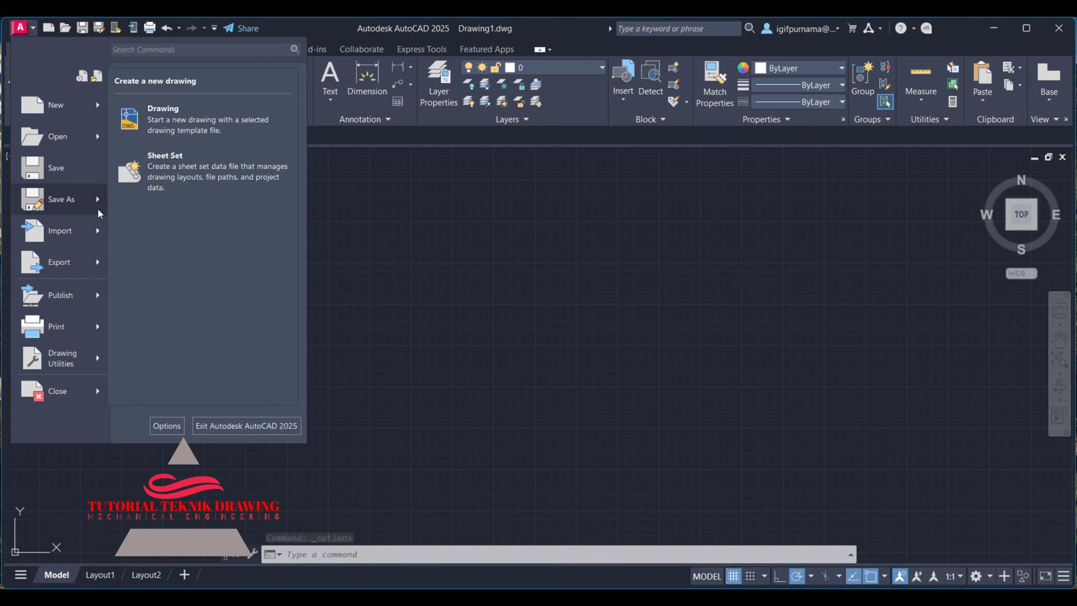
pyautogui.click(569, 308)
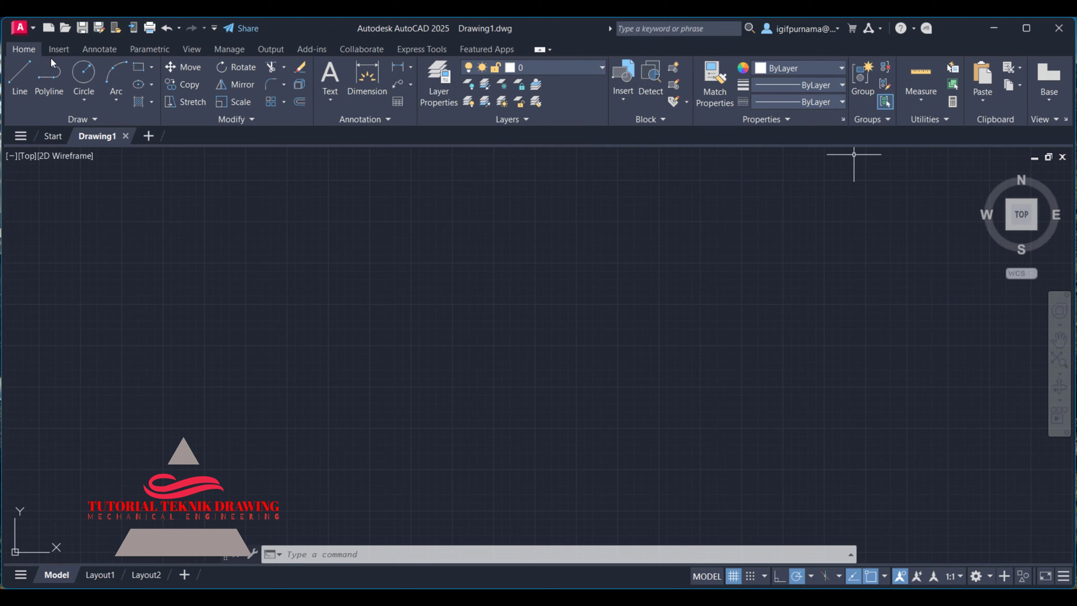
pyautogui.click(93, 49)
pyautogui.click(138, 49)
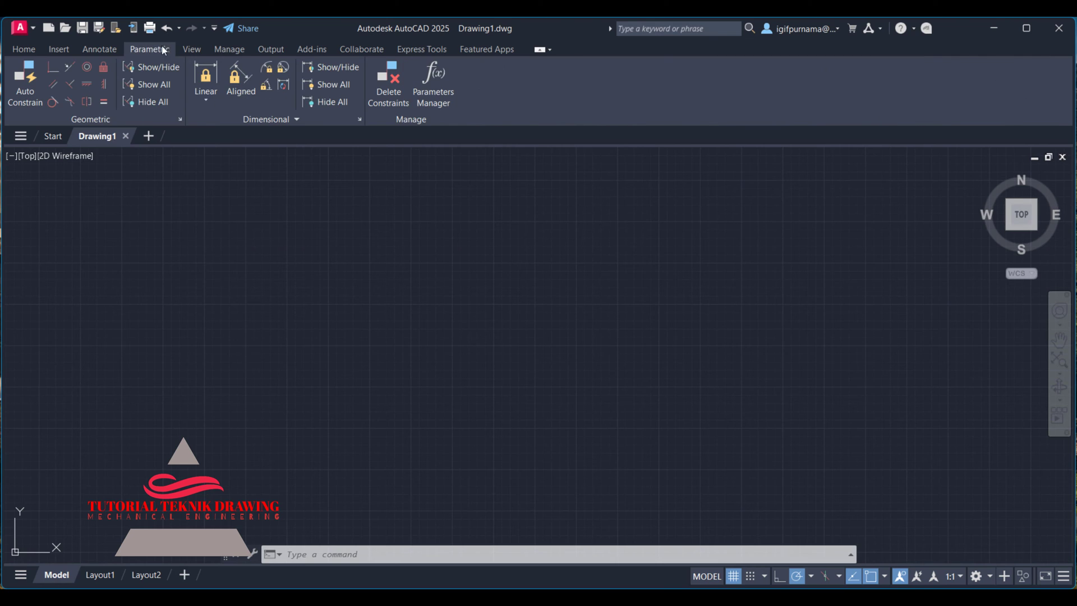
pyautogui.click(192, 48)
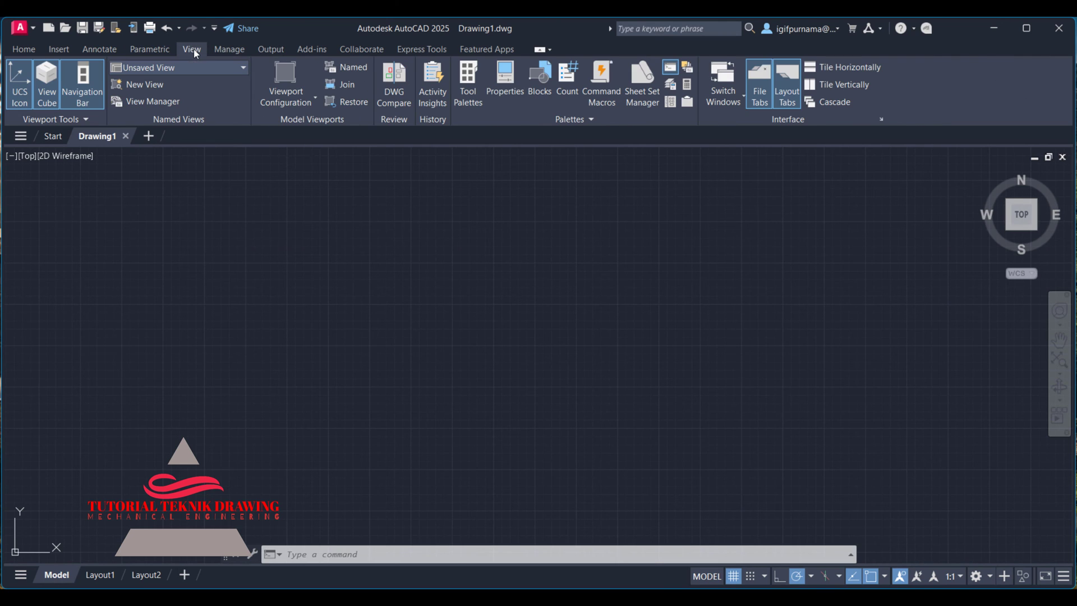
pyautogui.click(230, 50)
pyautogui.click(268, 48)
pyautogui.click(313, 49)
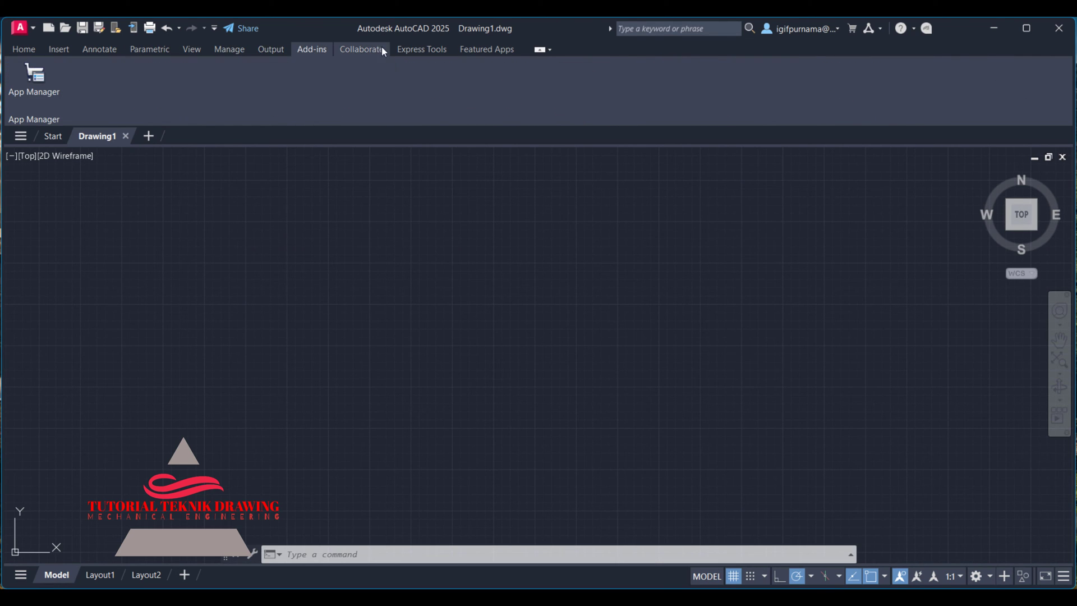
pyautogui.click(60, 49)
pyautogui.click(102, 49)
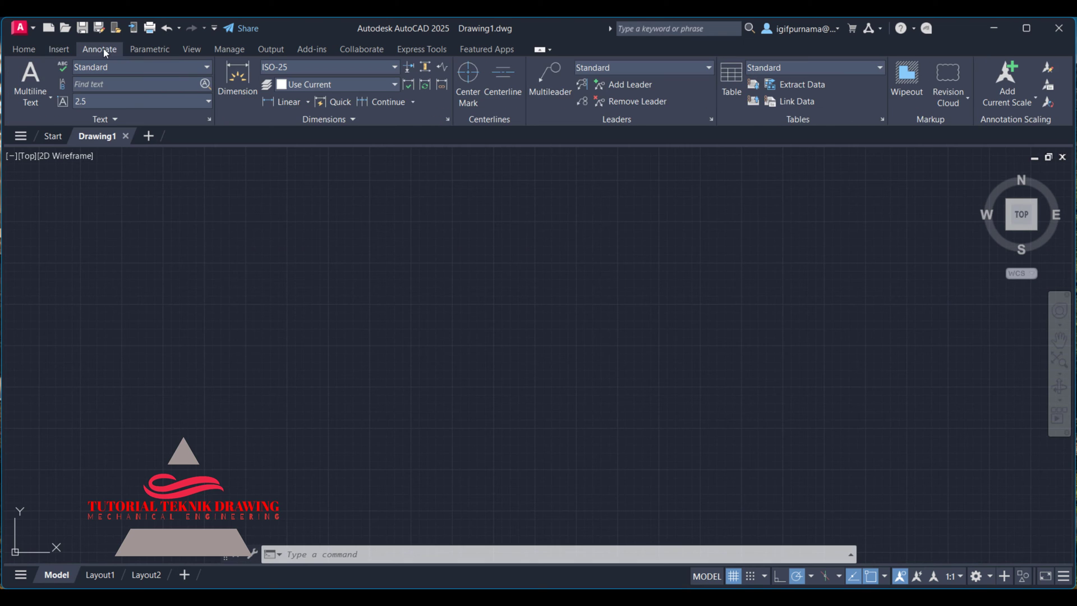
pyautogui.click(140, 50)
pyautogui.click(189, 48)
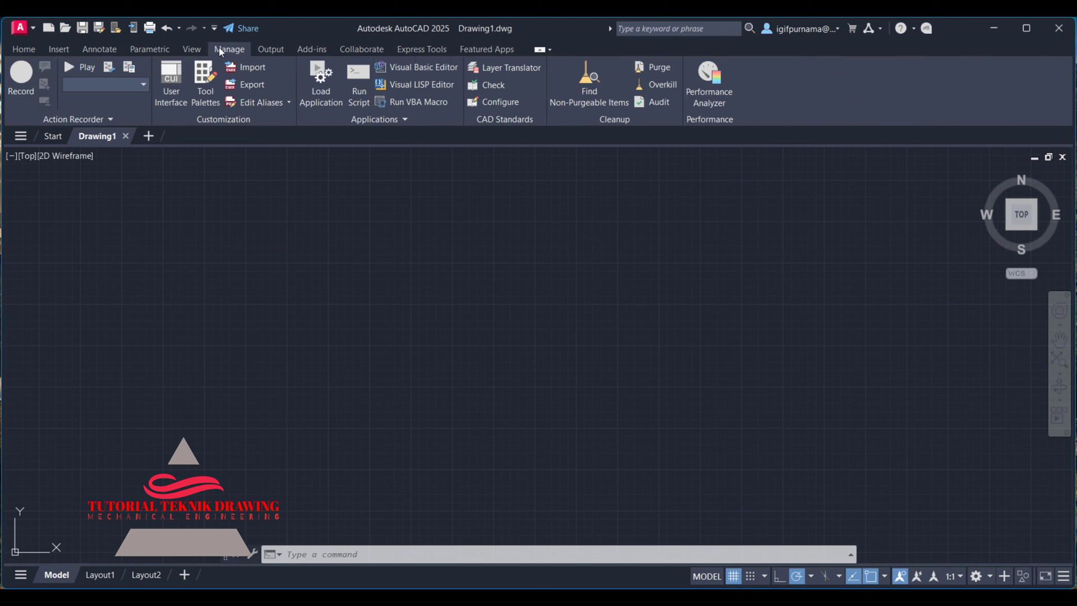
pyautogui.click(268, 49)
pyautogui.click(315, 48)
pyautogui.click(359, 48)
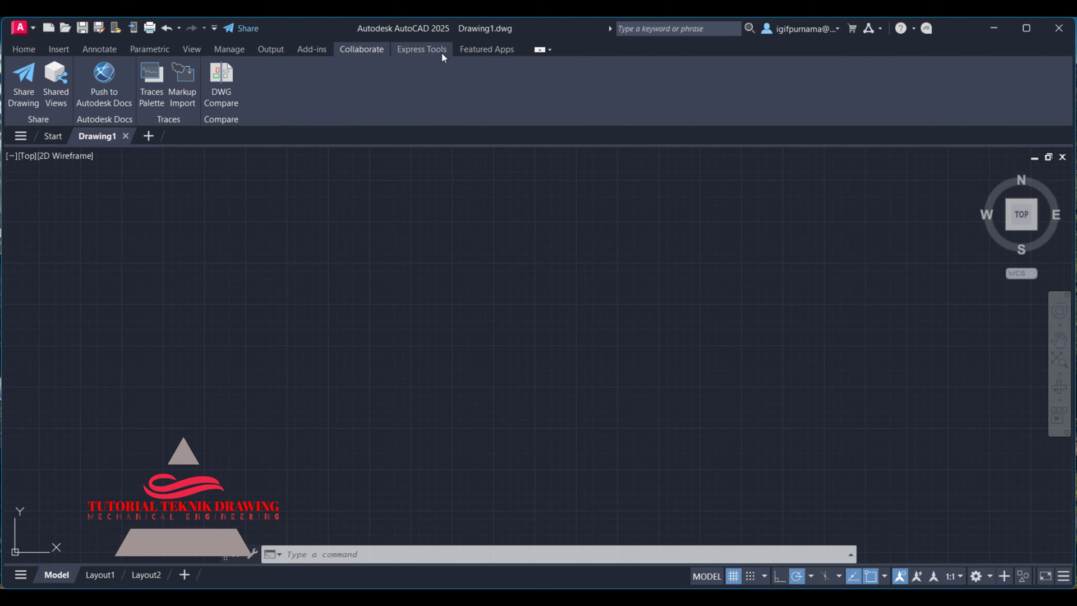
pyautogui.click(444, 52)
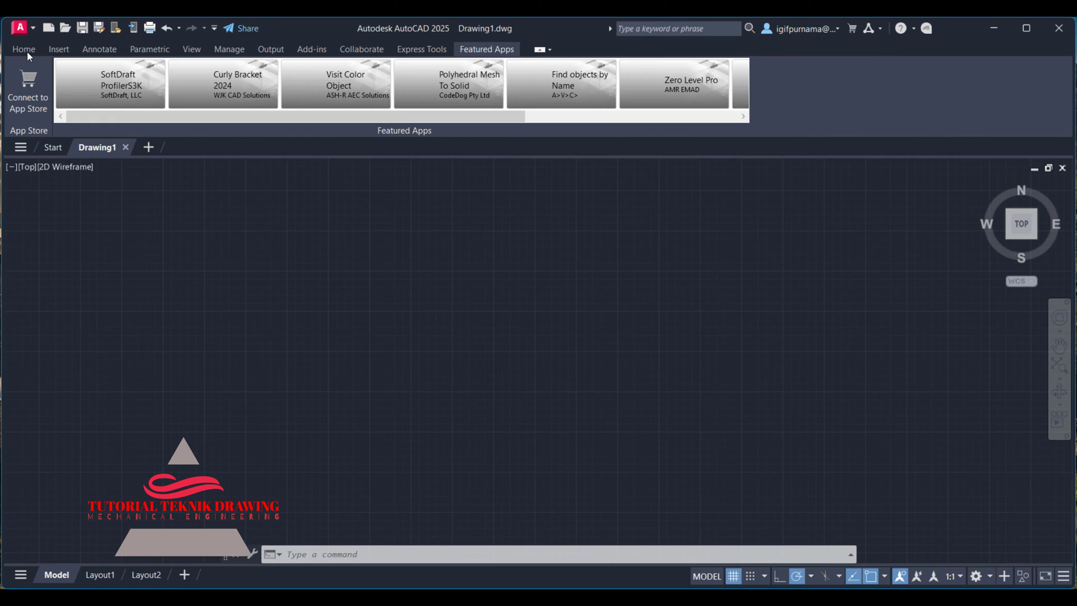
pyautogui.click(26, 52)
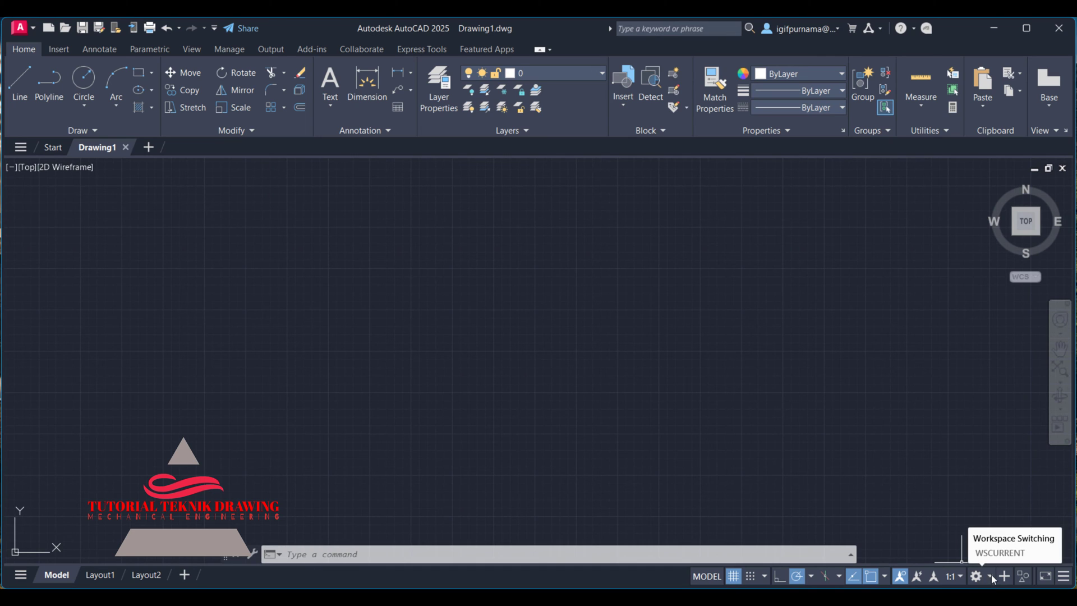
# Step: Close the CCleaner junk-files popup and pick 3D Modeling from the status-bar workspace list
pyautogui.click(988, 577)
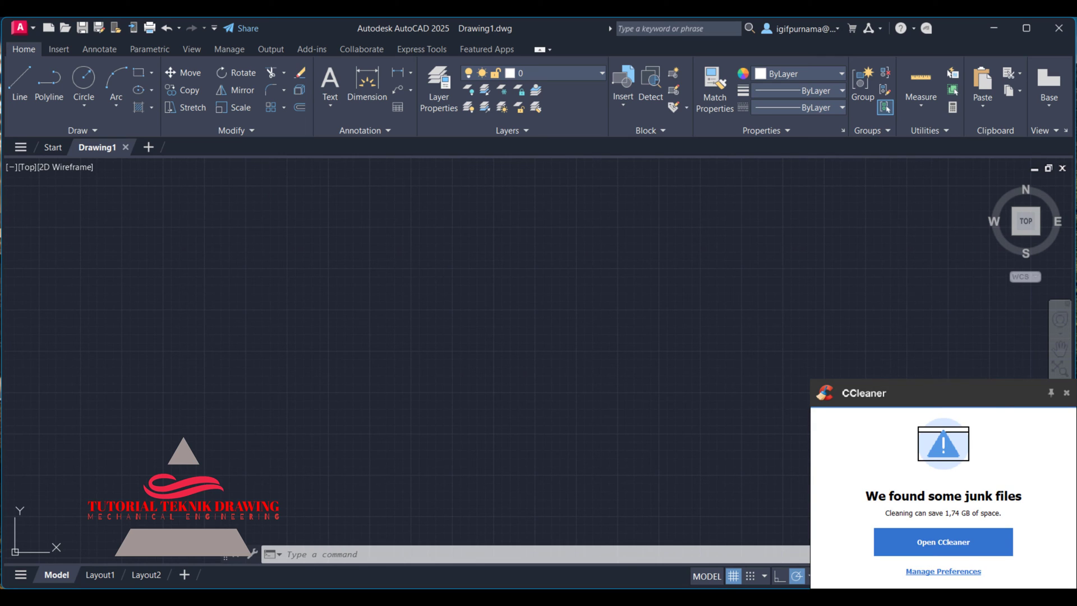
pyautogui.click(1067, 392)
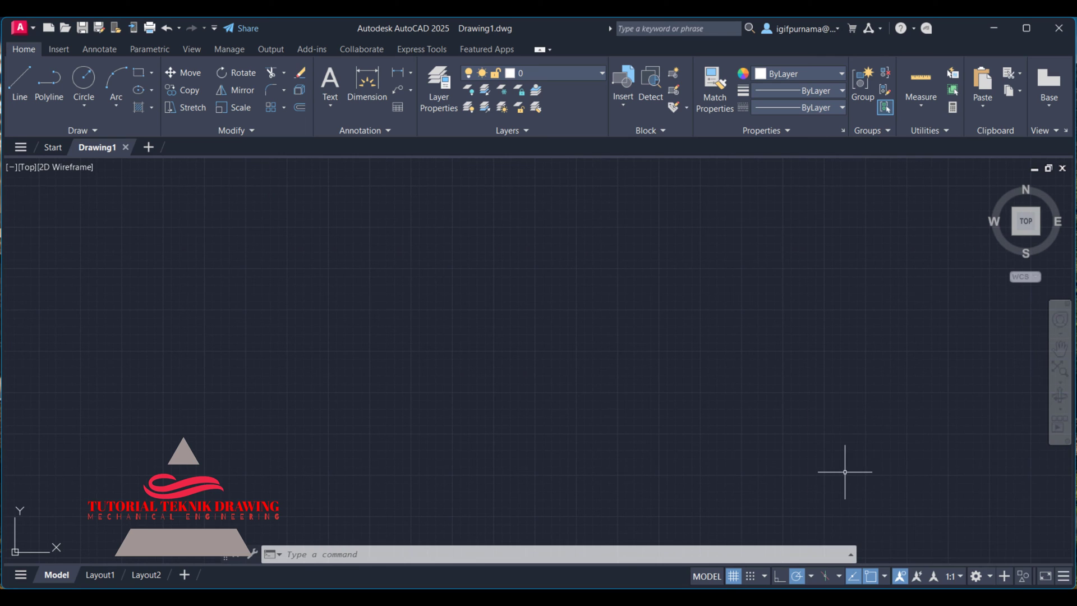
pyautogui.click(993, 575)
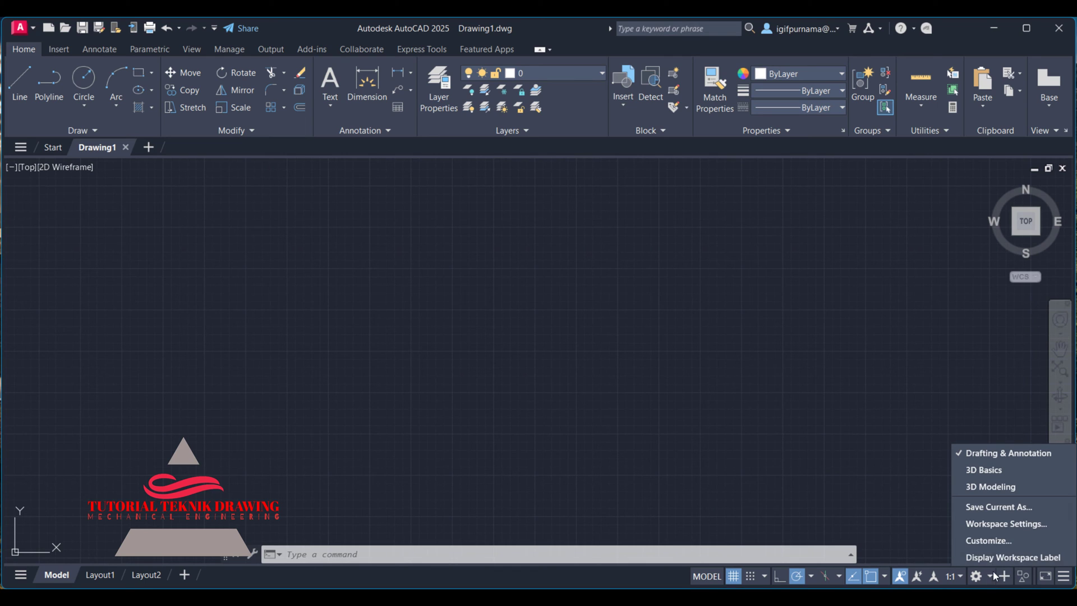
pyautogui.click(997, 494)
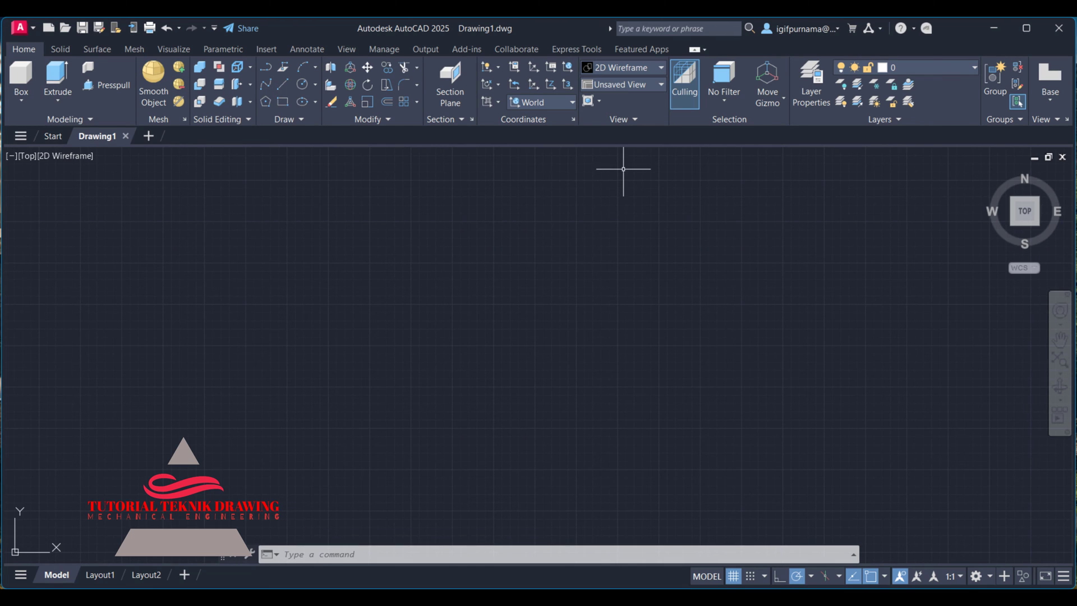
# Step: Preview the empty drawing from SW Isometric, then return it to the Top view
pyautogui.click(627, 65)
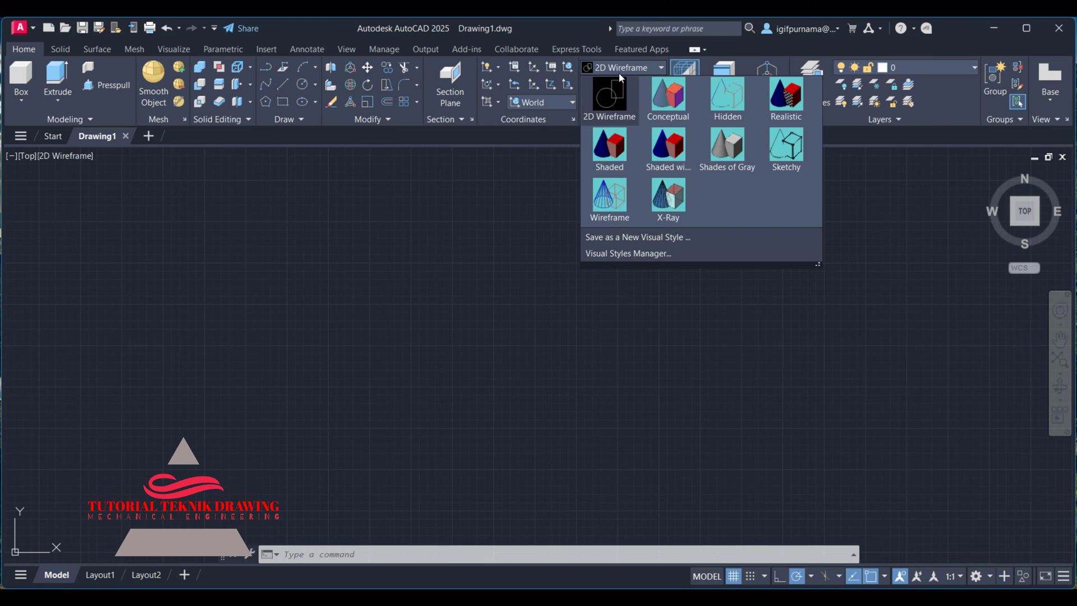
pyautogui.click(611, 95)
pyautogui.click(644, 84)
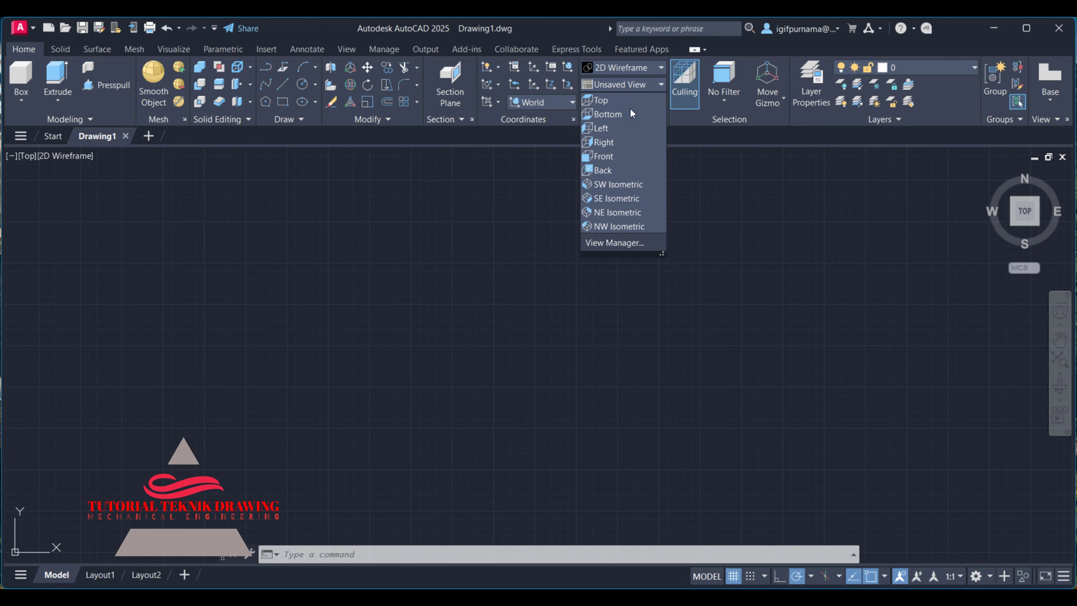
pyautogui.click(761, 316)
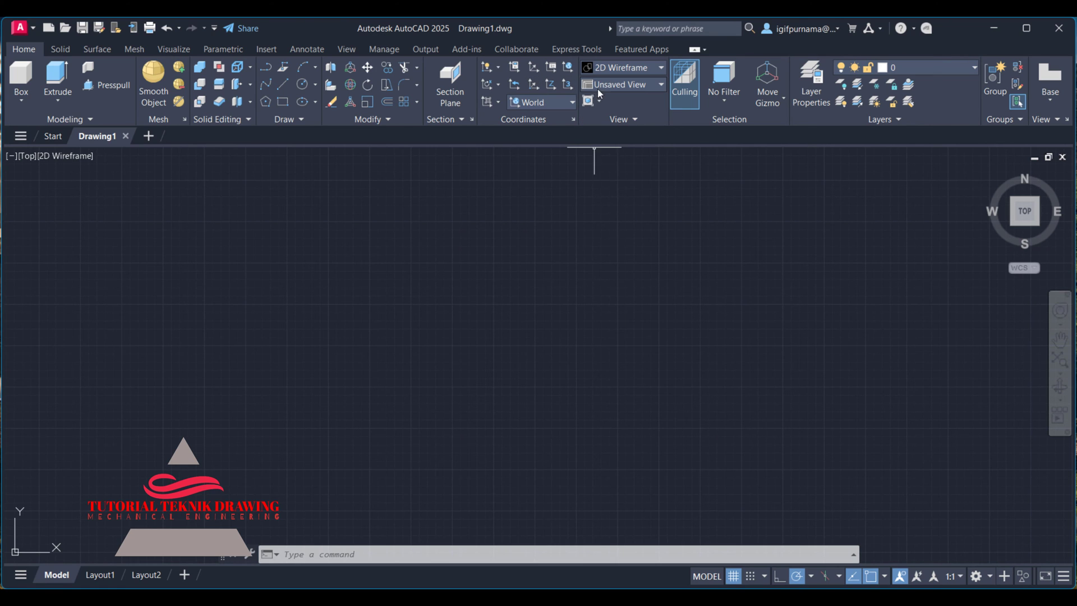
pyautogui.click(645, 85)
pyautogui.click(622, 186)
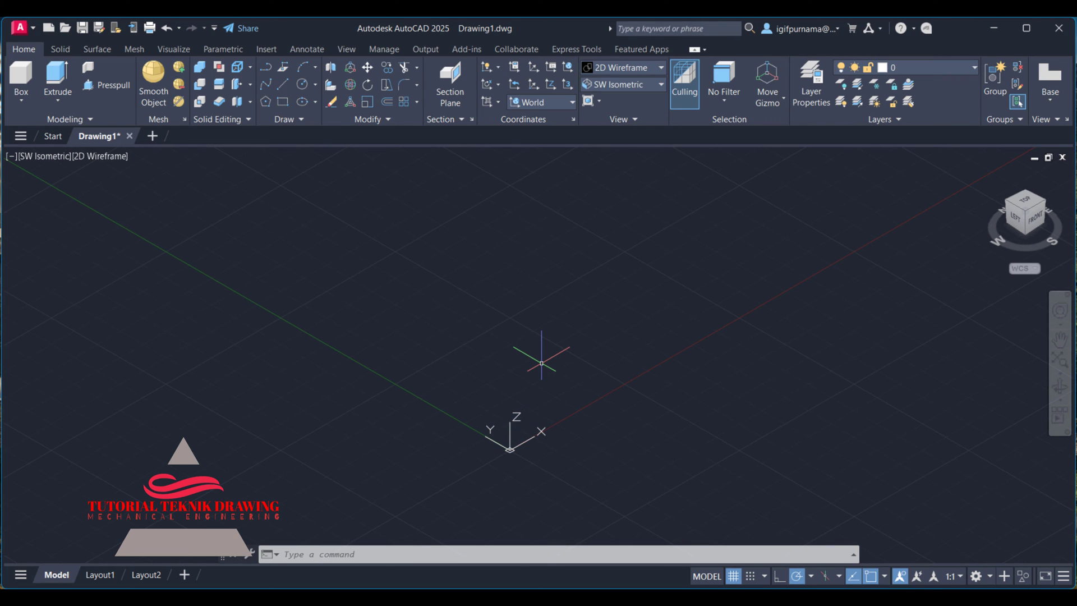
pyautogui.click(638, 85)
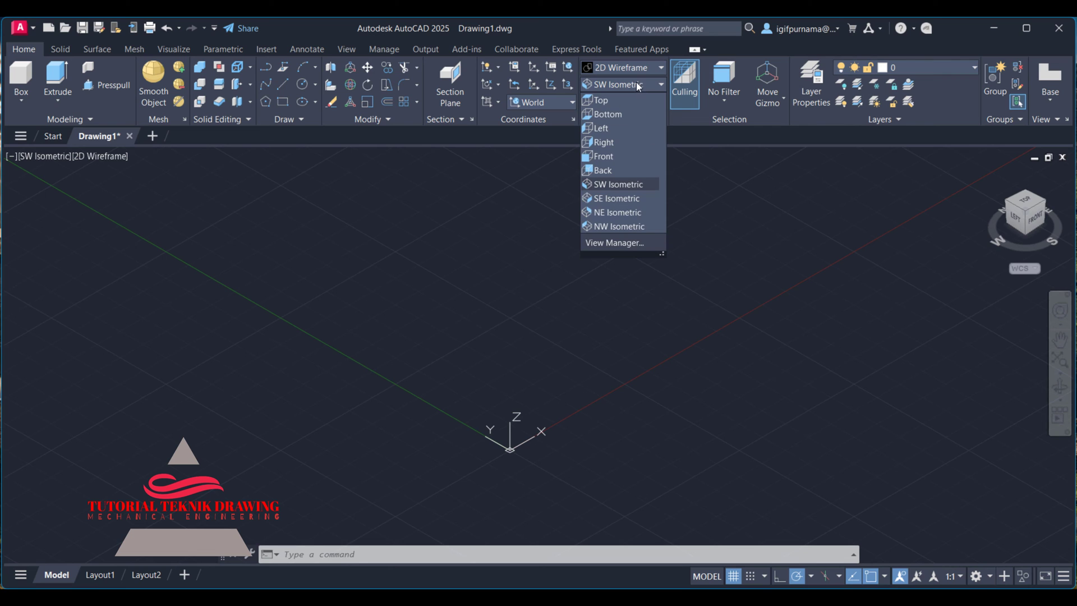
pyautogui.click(628, 100)
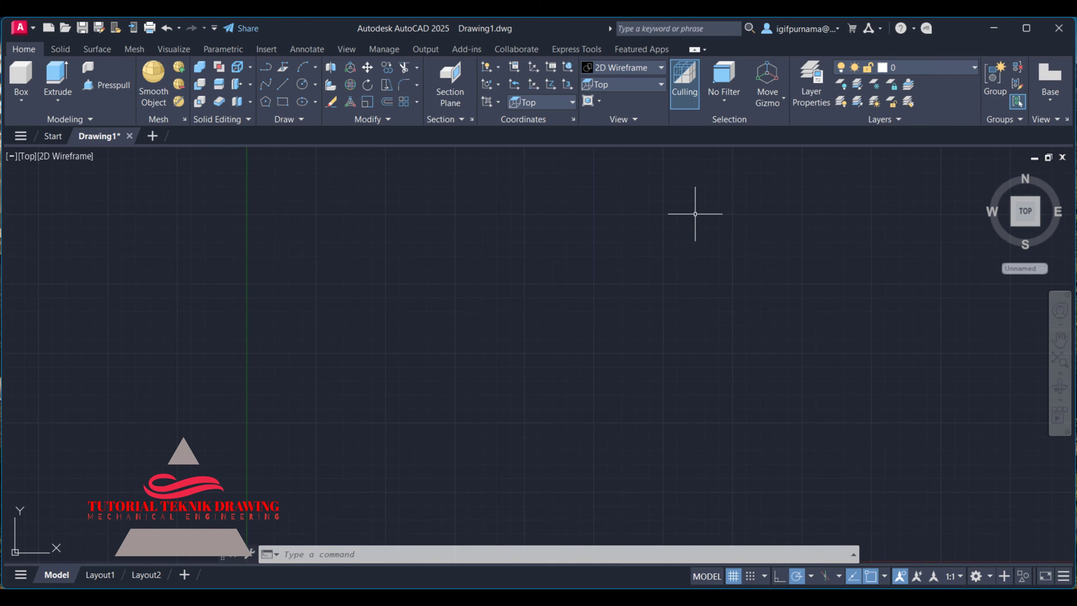
# Step: Draw a rectangle from a corner near top centre using a typed 100 value
pyautogui.click(287, 100)
pyautogui.click(397, 200)
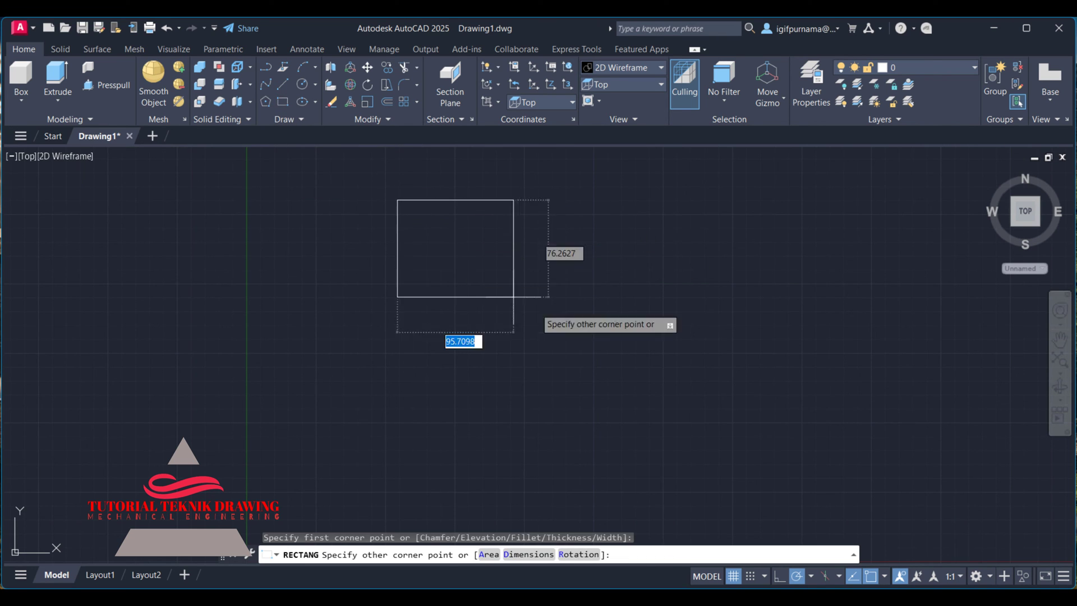
pyautogui.write('1')
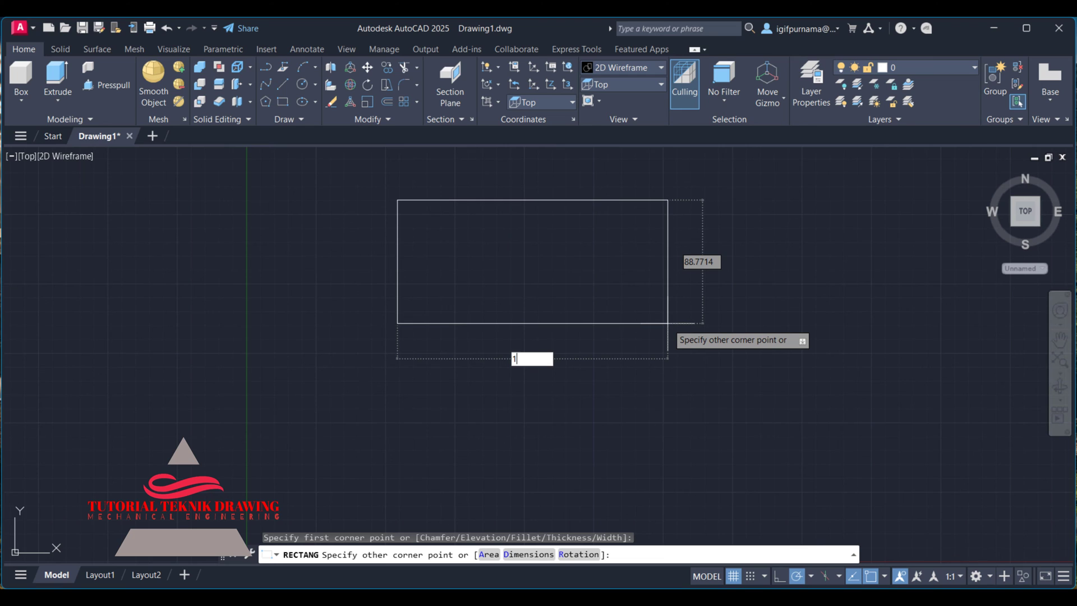
pyautogui.write('00d')
pyautogui.press('BackSpace')
pyautogui.press('Return')
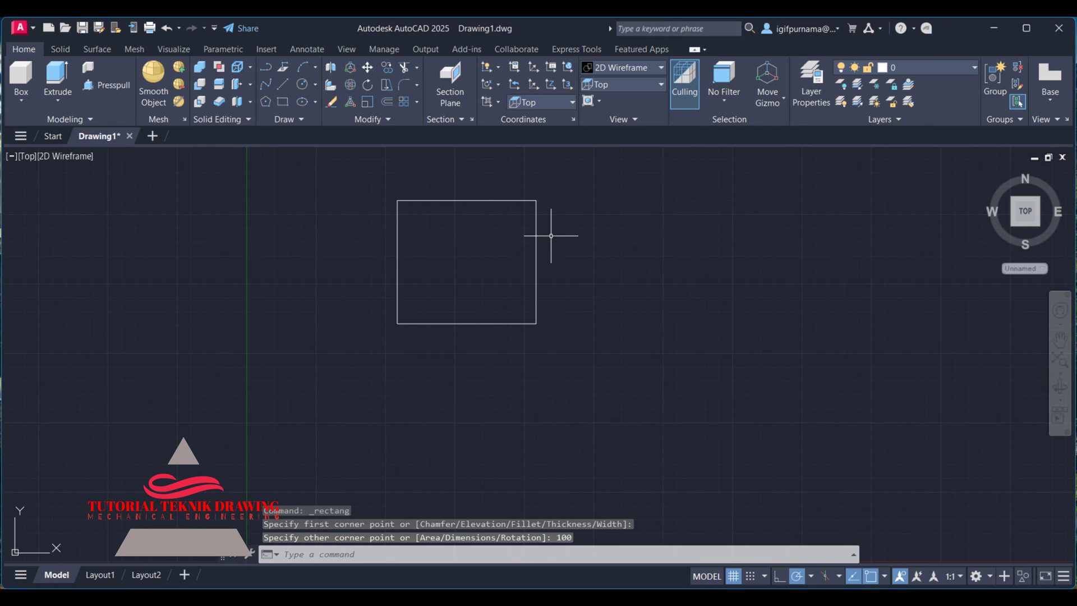
# Step: Undo the first rectangle and draw a 100 by 10 rectangle with the Dimensions option
pyautogui.hotkey('ctrl', 'z')
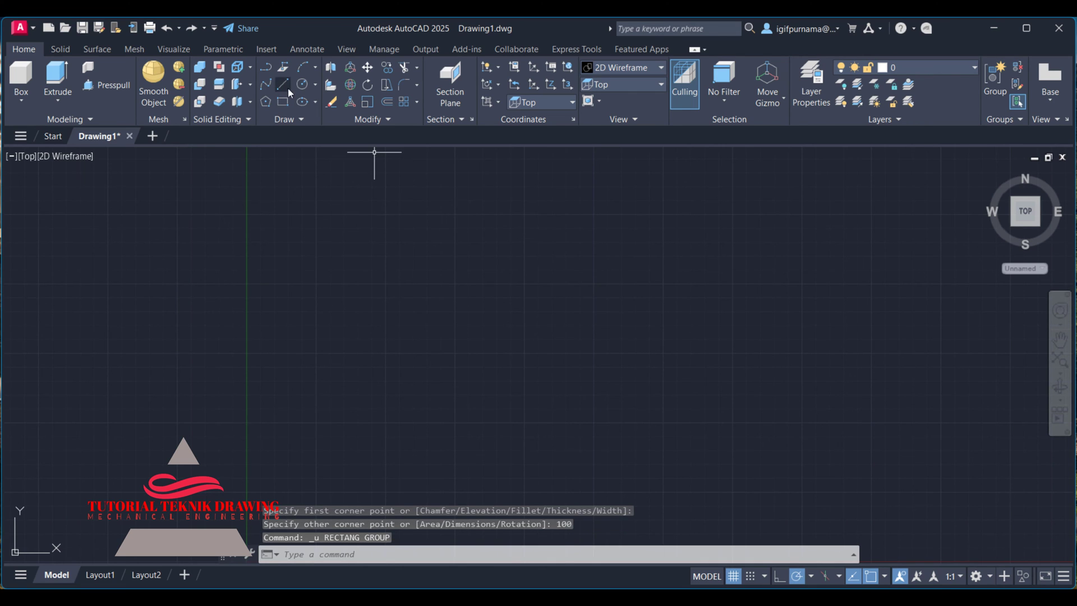
pyautogui.click(282, 102)
pyautogui.click(442, 213)
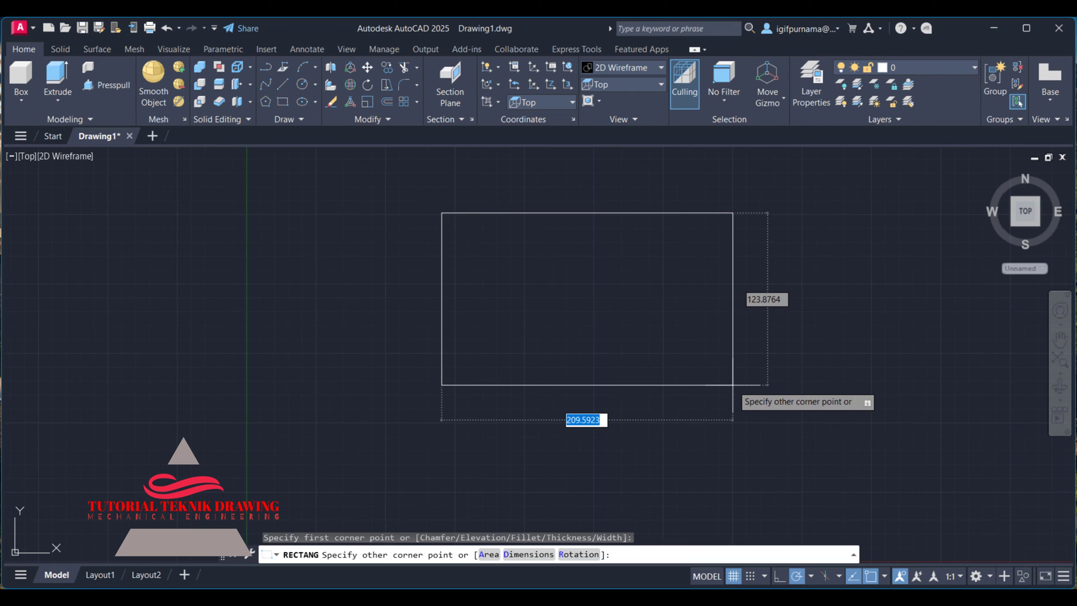
pyautogui.write('100')
pyautogui.press('BackSpace')
pyautogui.press('BackSpace')
pyautogui.press('BackSpace')
pyautogui.write('d')
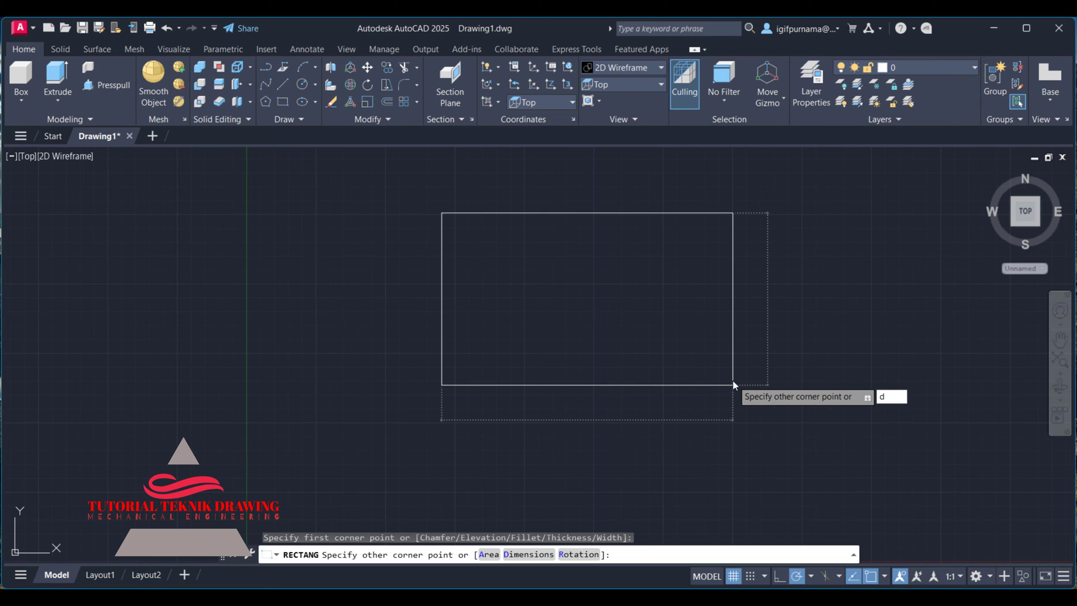
pyautogui.press('Return')
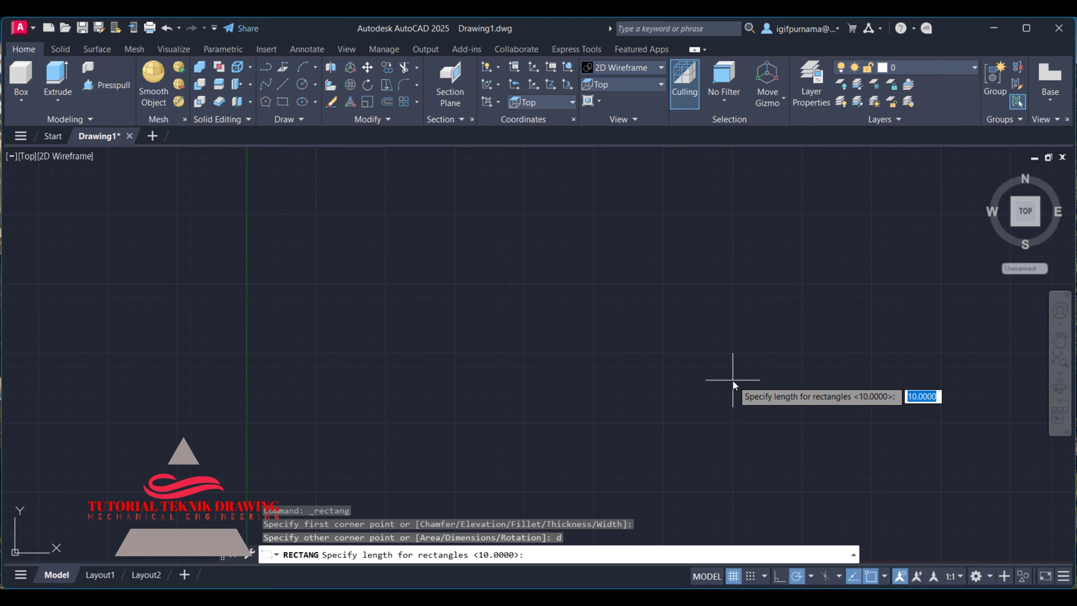
pyautogui.write('100')
pyautogui.press('Return')
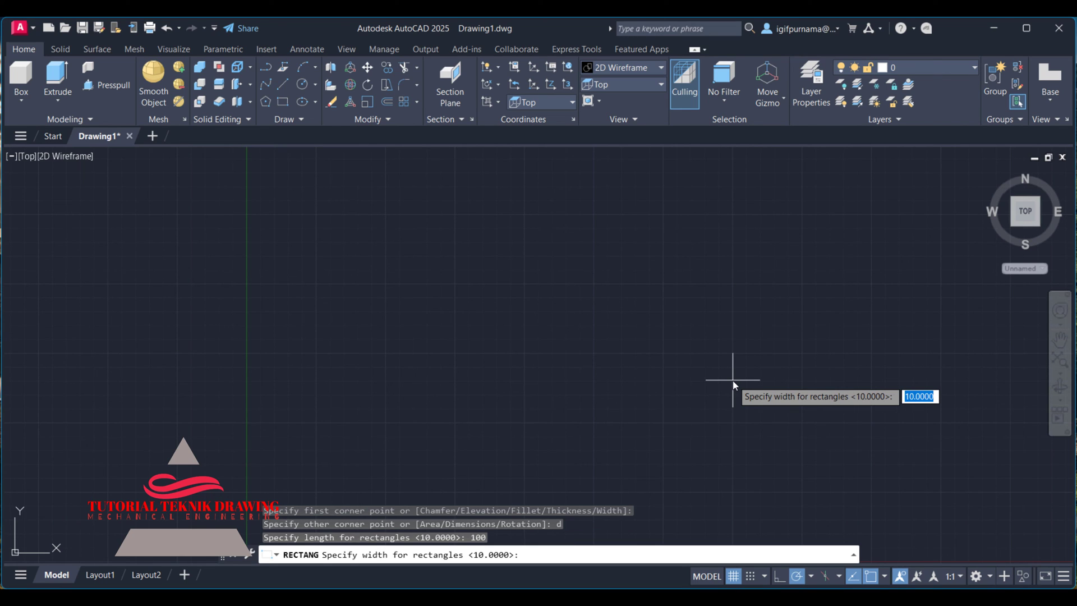
pyautogui.press('Return')
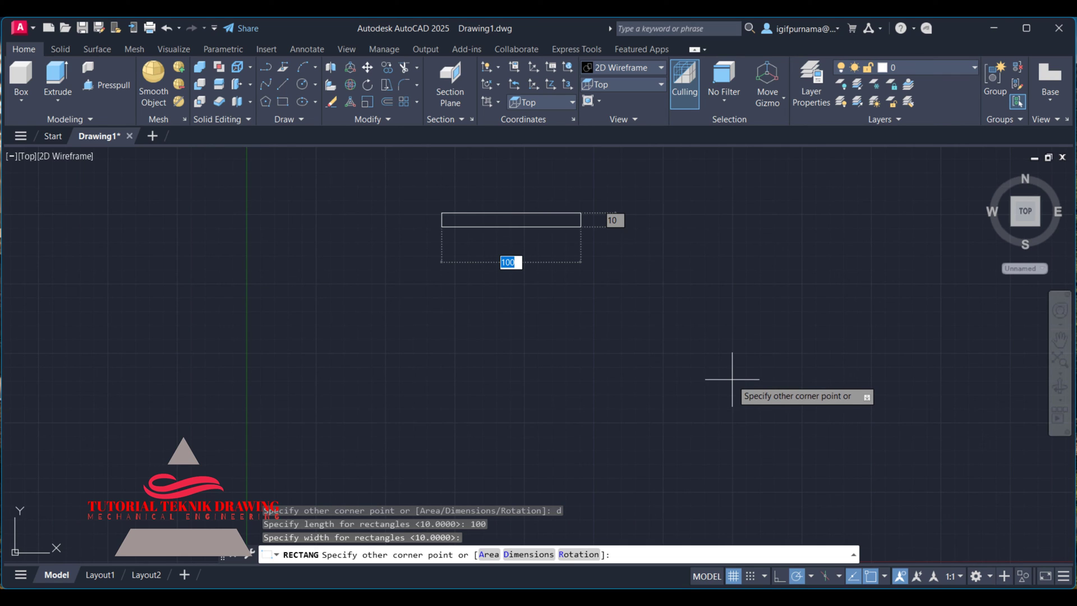
pyautogui.click(616, 184)
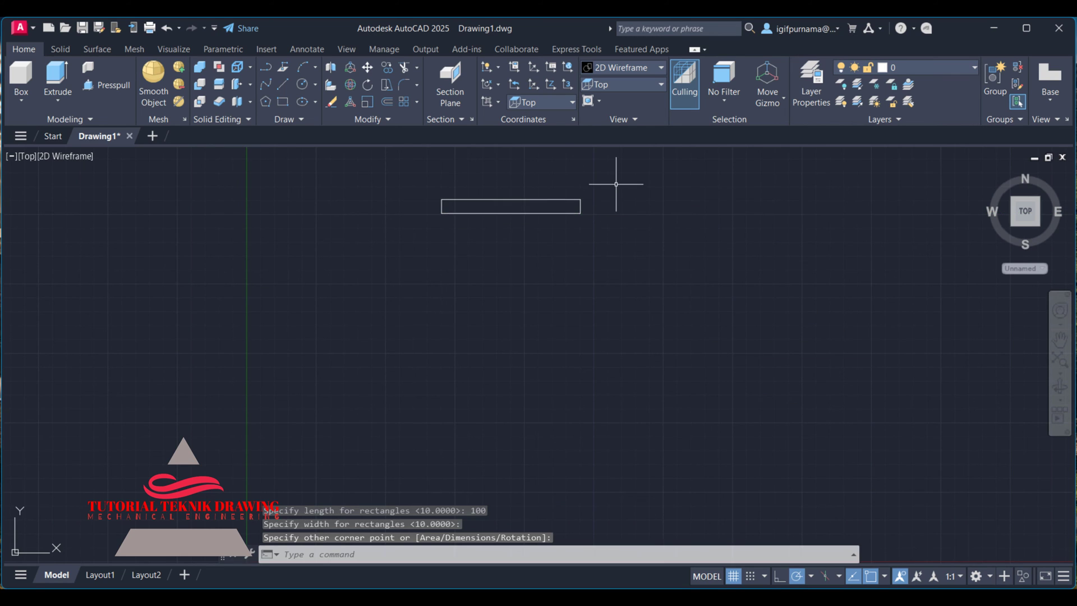
# Step: Draw a 100 by 100 square below the thin rectangle using the Dimensions option
pyautogui.click(283, 101)
pyautogui.click(433, 289)
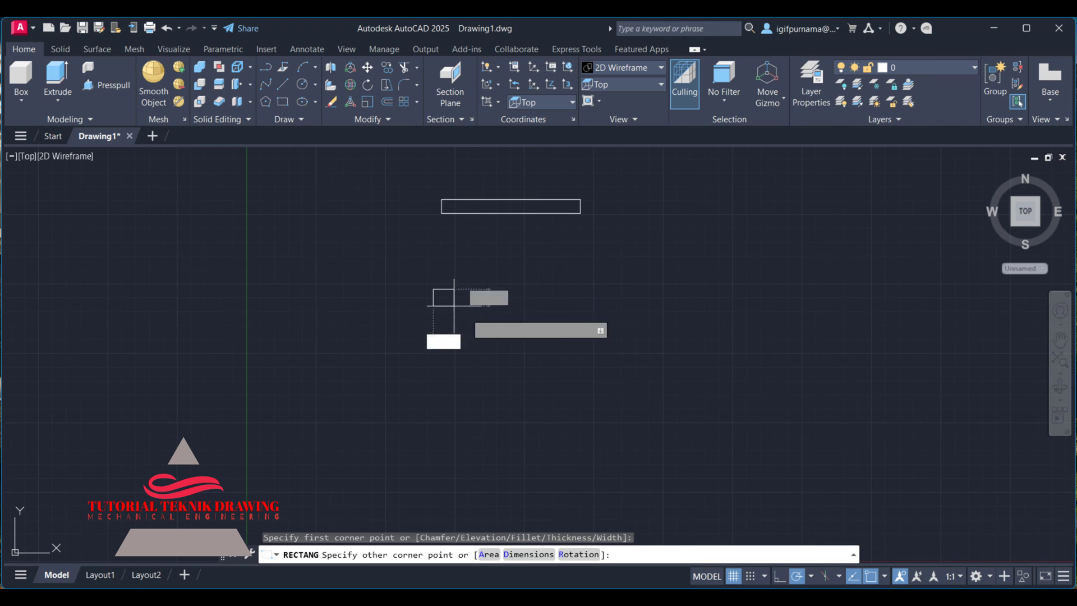
pyautogui.write('d')
pyautogui.press('Return')
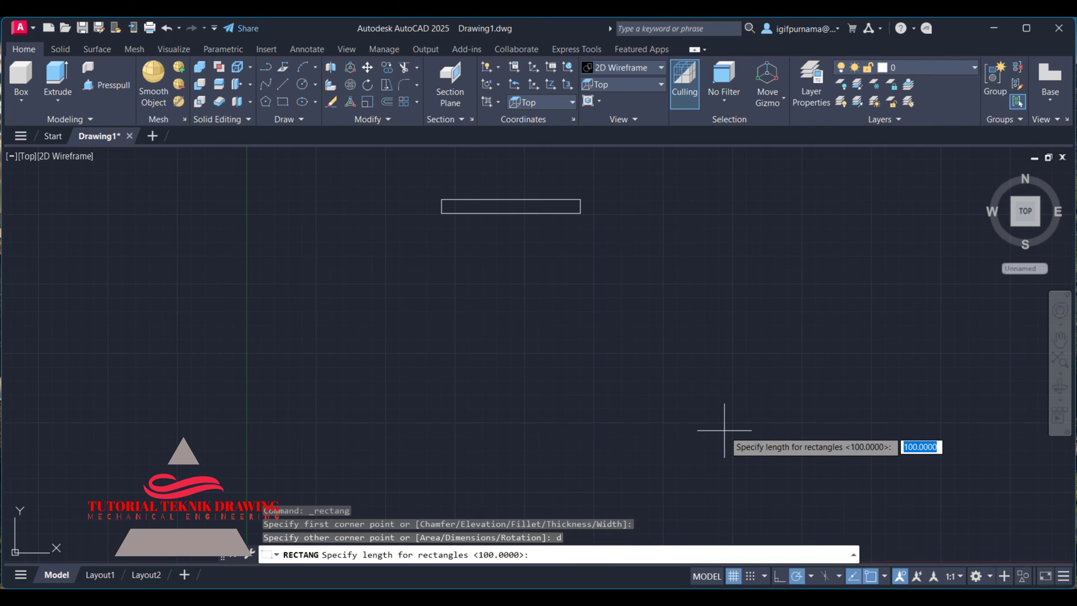
pyautogui.write('100')
pyautogui.press('Return')
pyautogui.write('10')
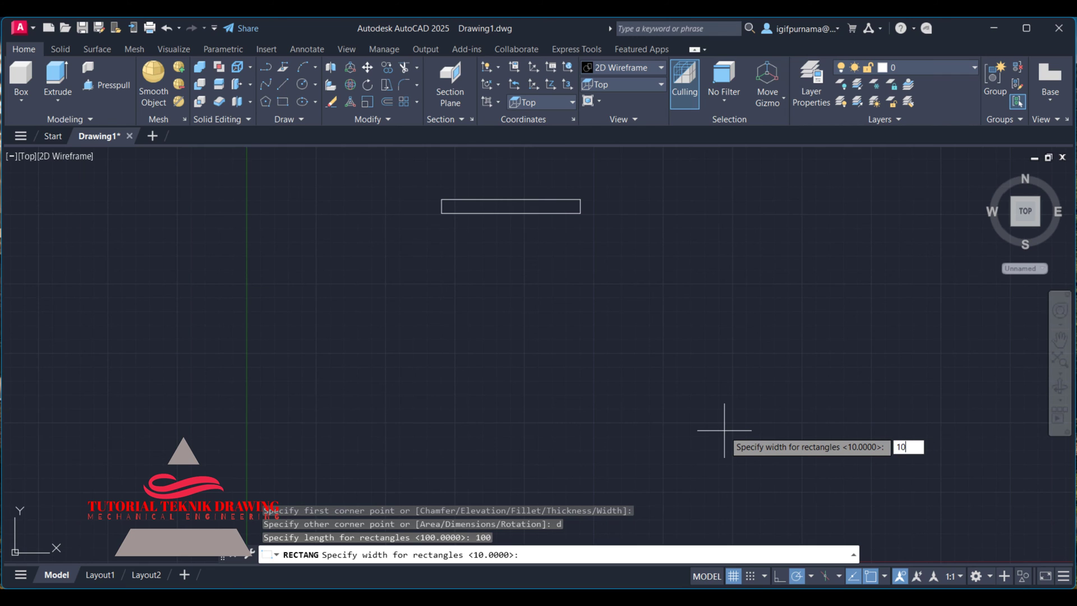
pyautogui.write('0')
pyautogui.press('Return')
pyautogui.click(722, 432)
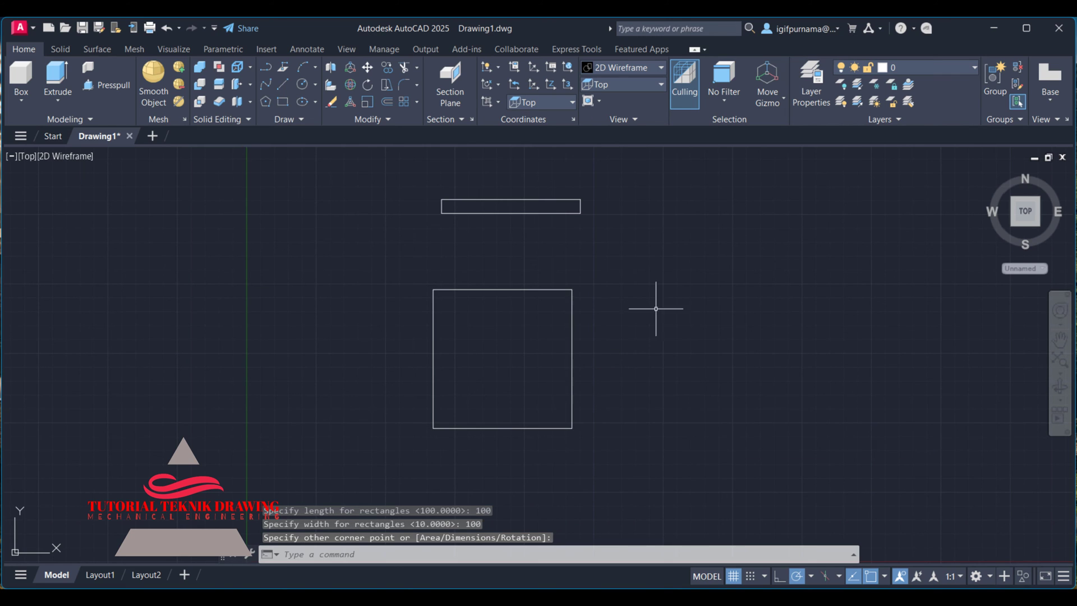
# Step: Erase the upper 100 by 10 rectangle and zoom in on the square
pyautogui.click(333, 102)
pyautogui.click(691, 243)
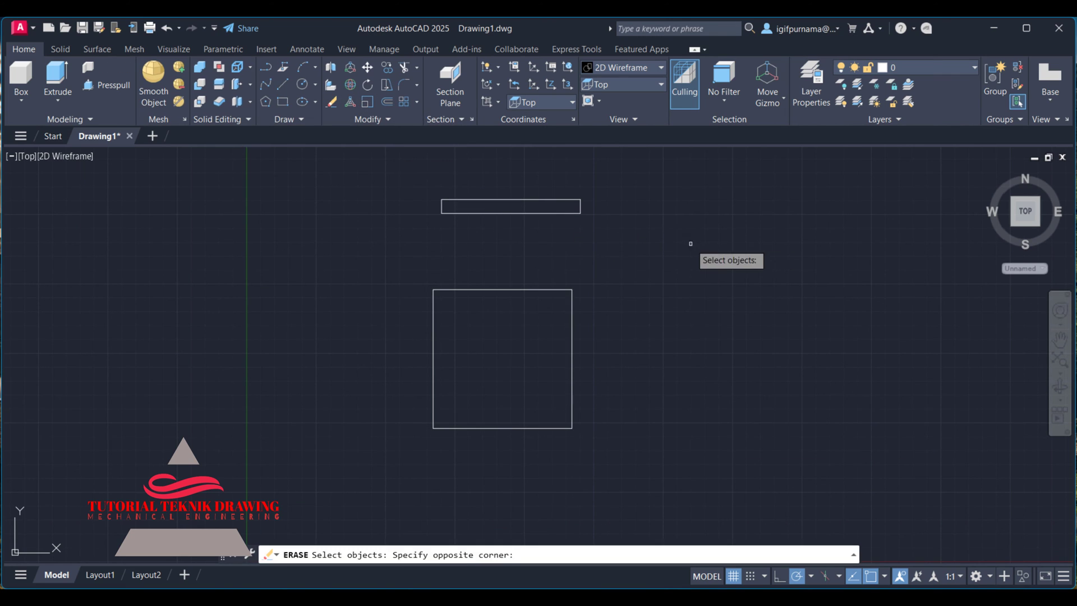
pyautogui.click(423, 166)
pyautogui.press('Return')
pyautogui.scroll(-4, 540, 433)
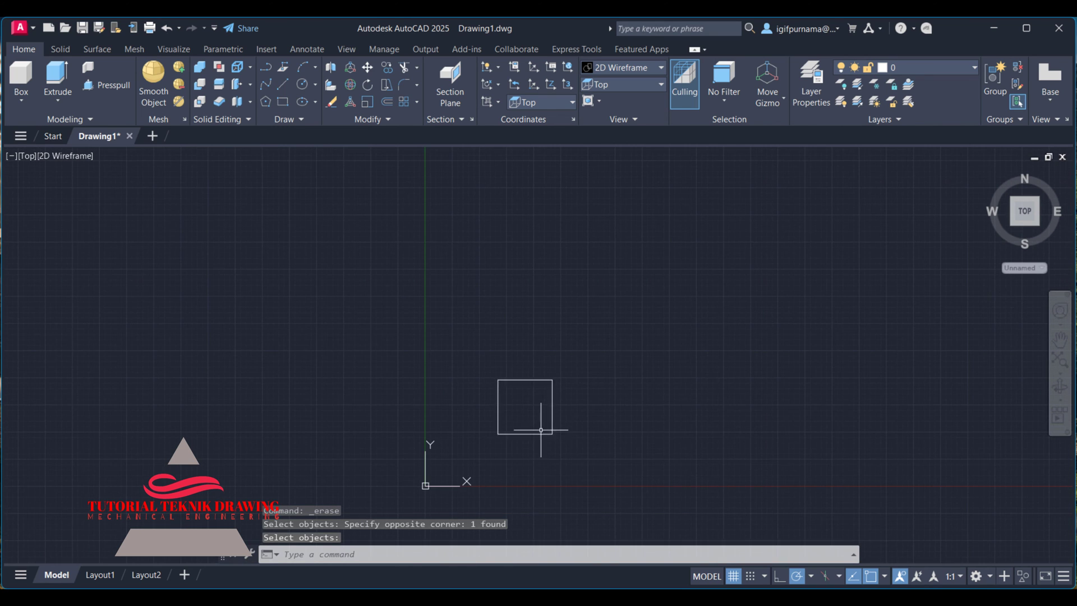
pyautogui.scroll(6, 540, 433)
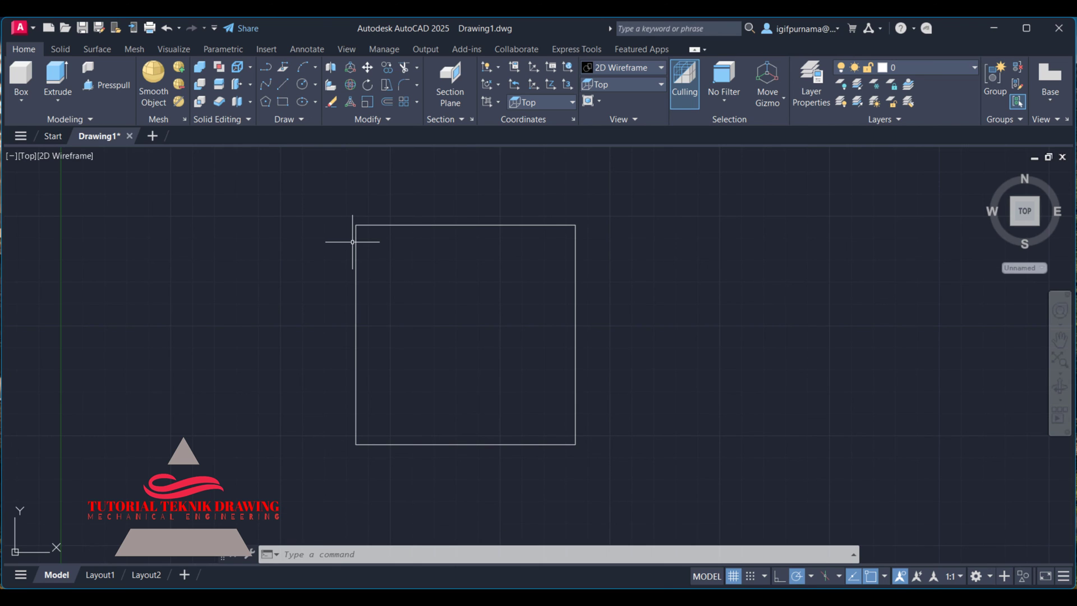
pyautogui.click(280, 87)
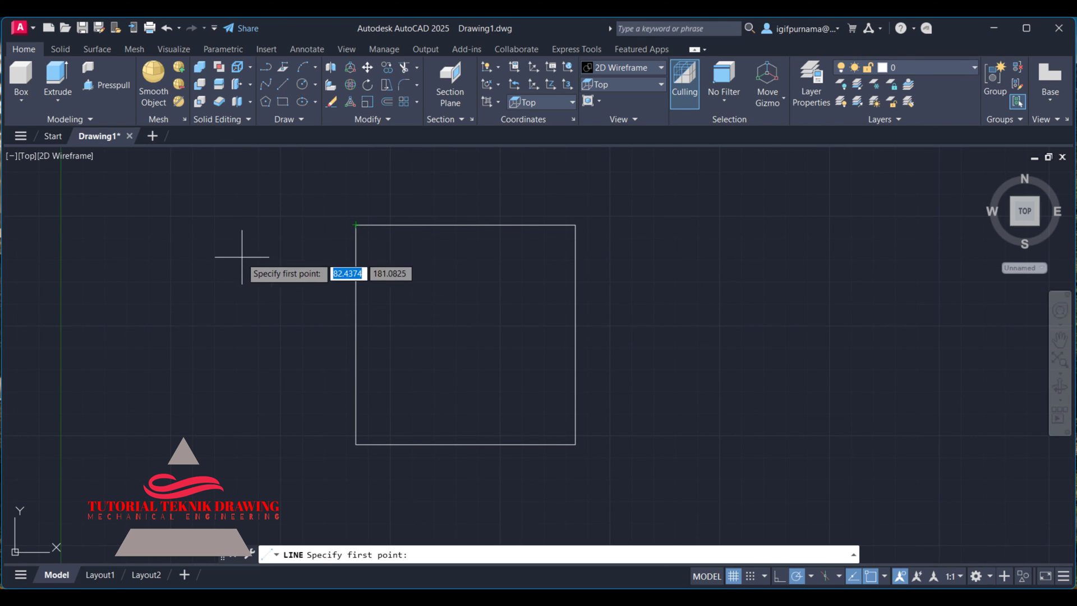
pyautogui.click(280, 86)
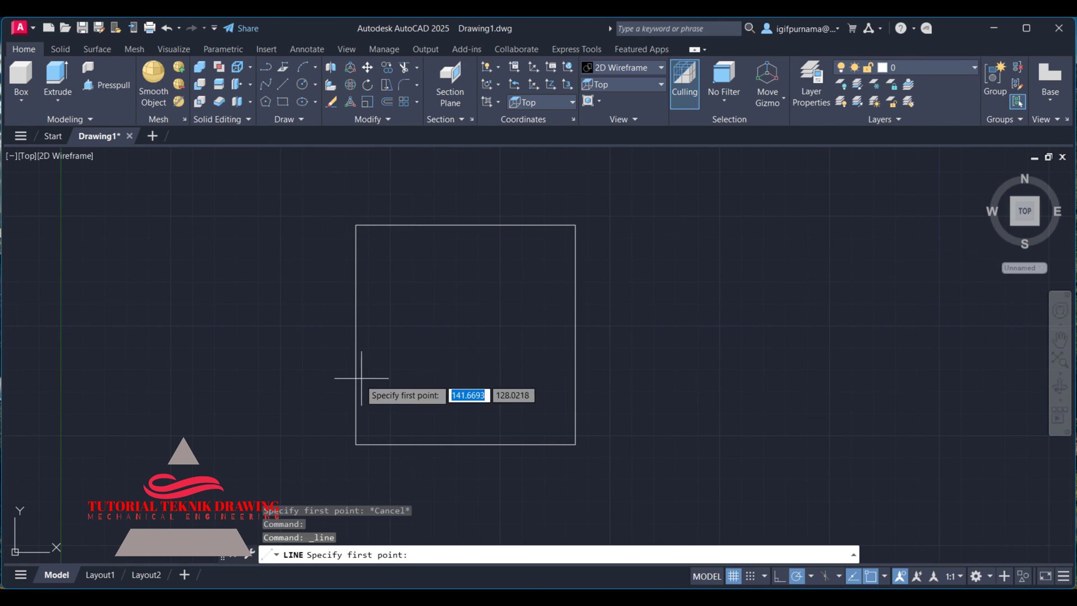
pyautogui.click(356, 225)
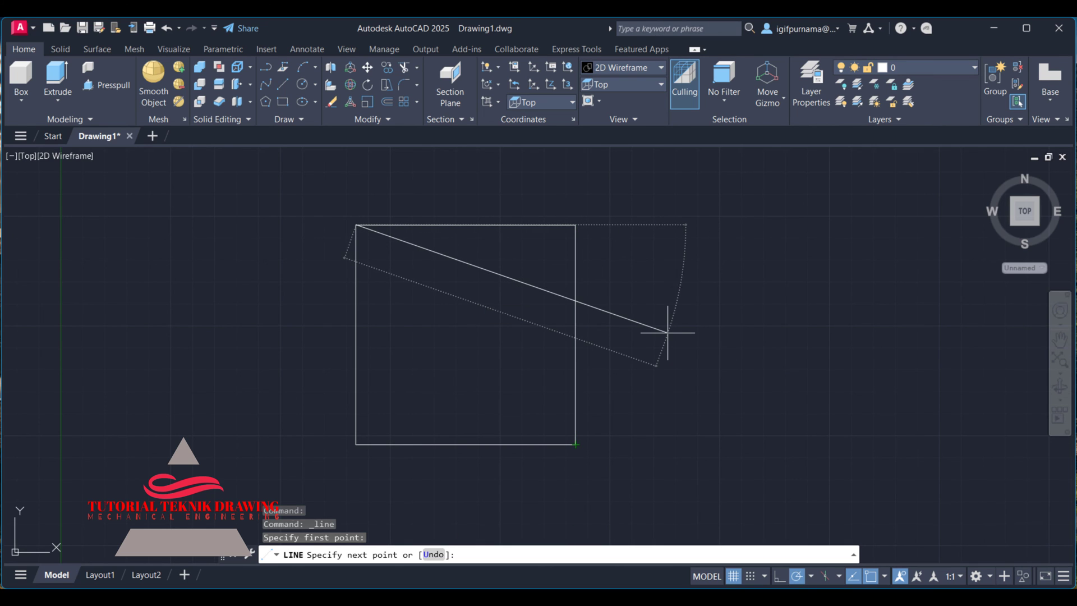
pyautogui.press('Escape')
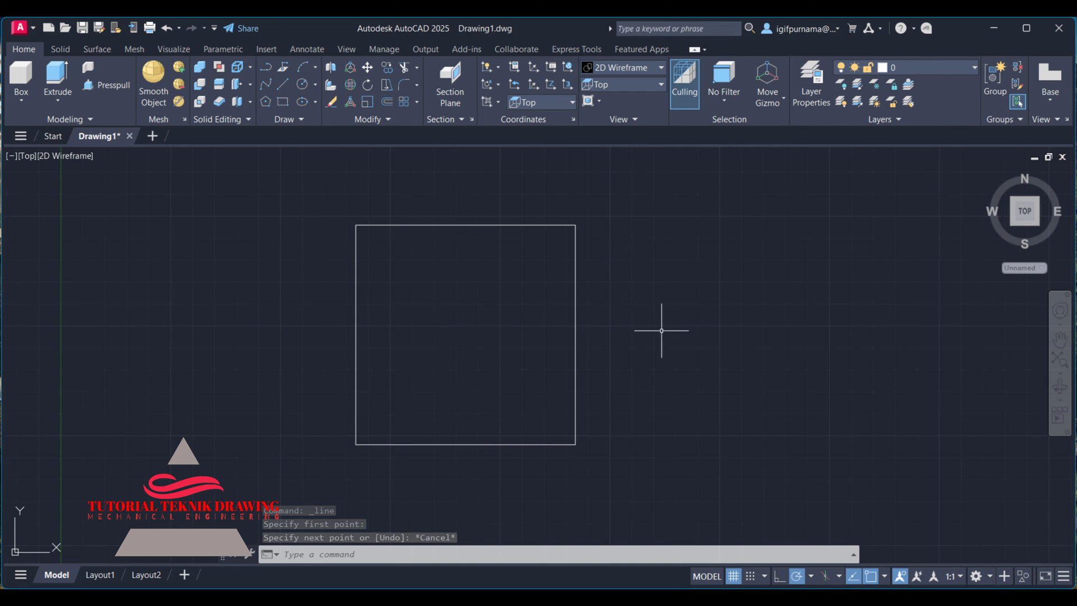
# Step: Enable all object snap modes with Select All in the Drafting Settings Object Snap tab
pyautogui.click(764, 577)
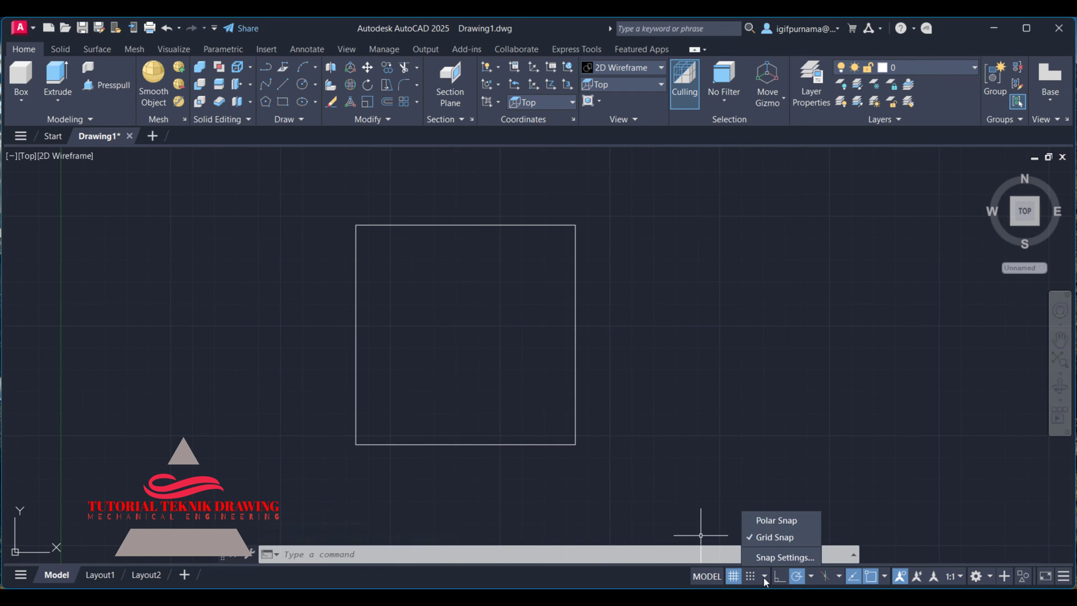
pyautogui.click(781, 560)
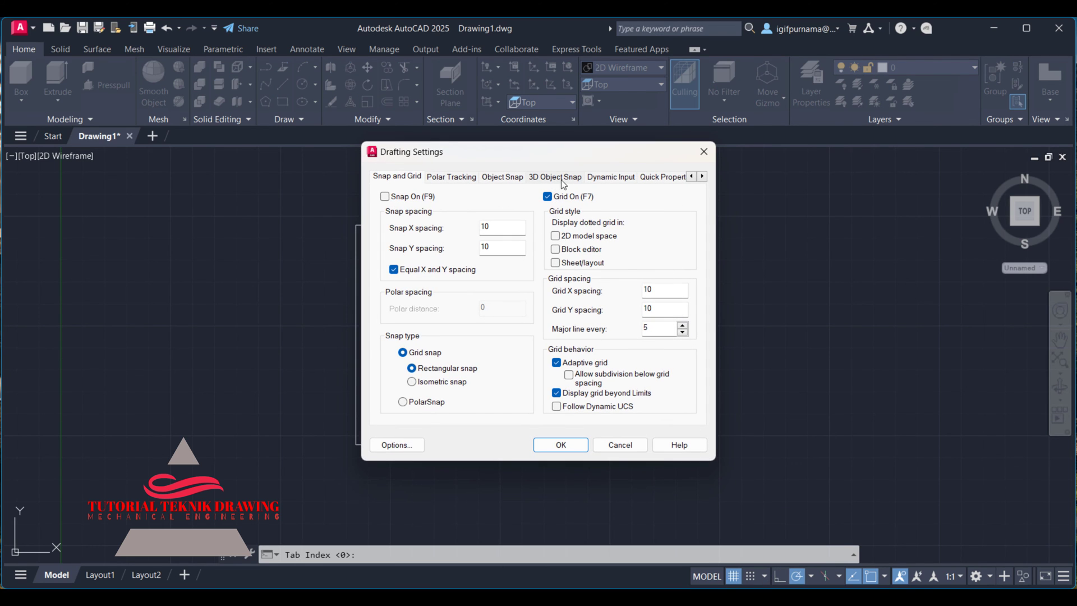
pyautogui.click(512, 177)
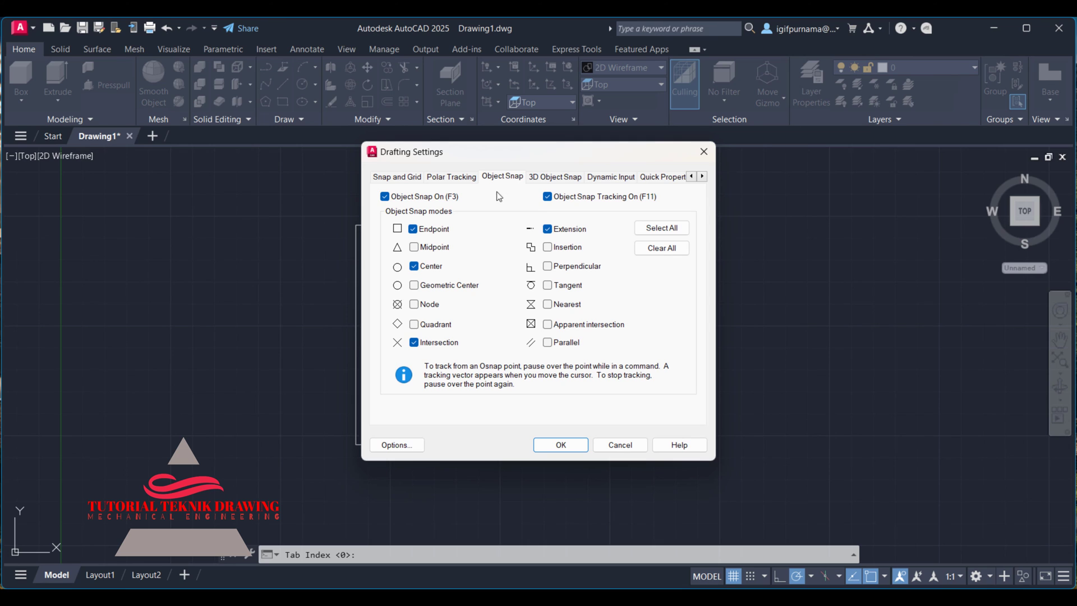
pyautogui.click(662, 228)
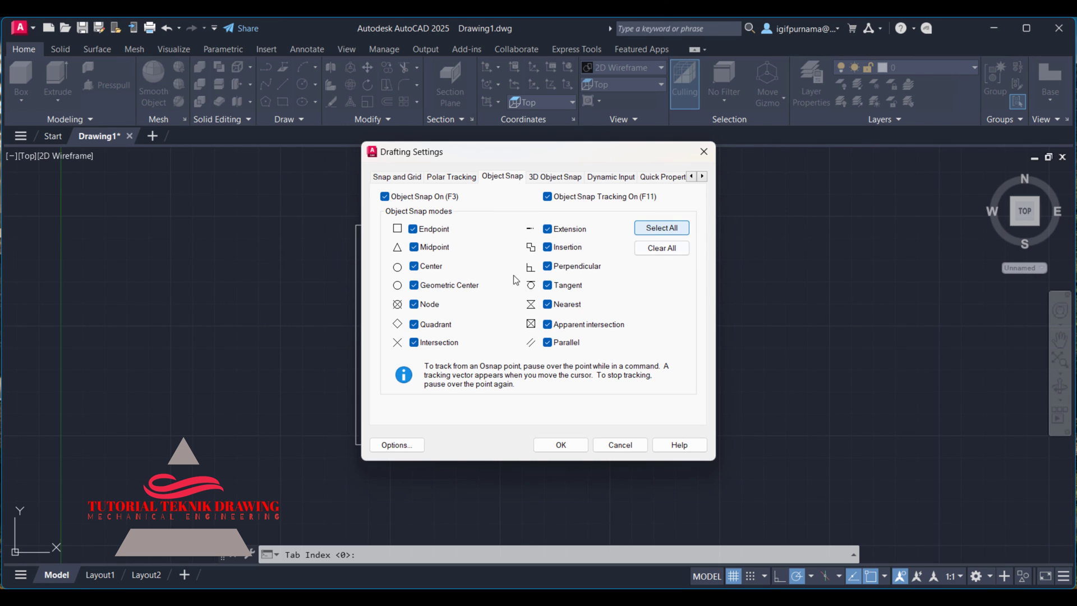
pyautogui.click(572, 447)
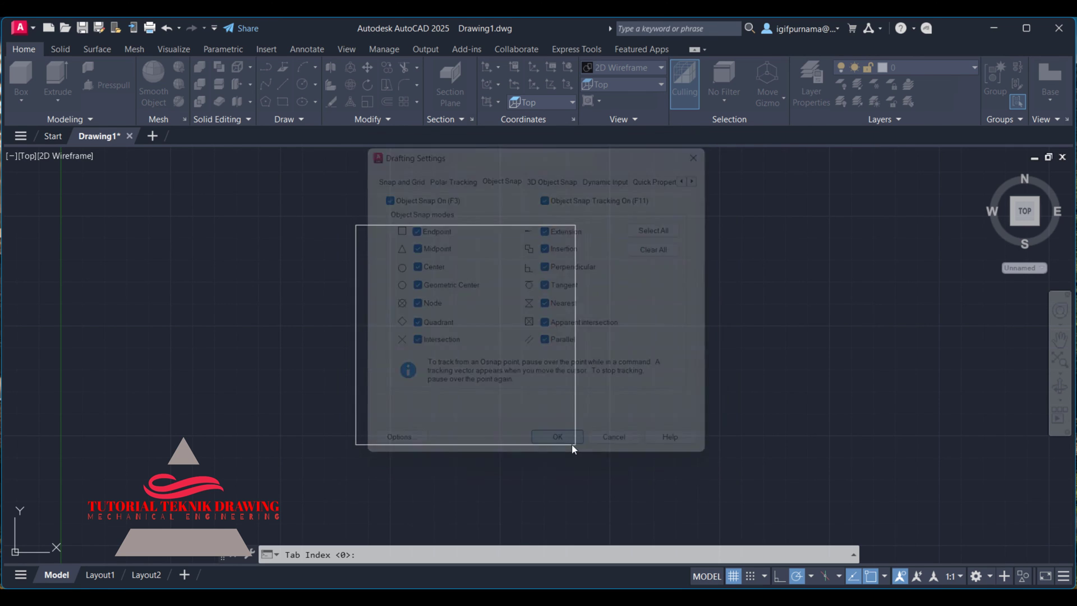
pyautogui.click(282, 84)
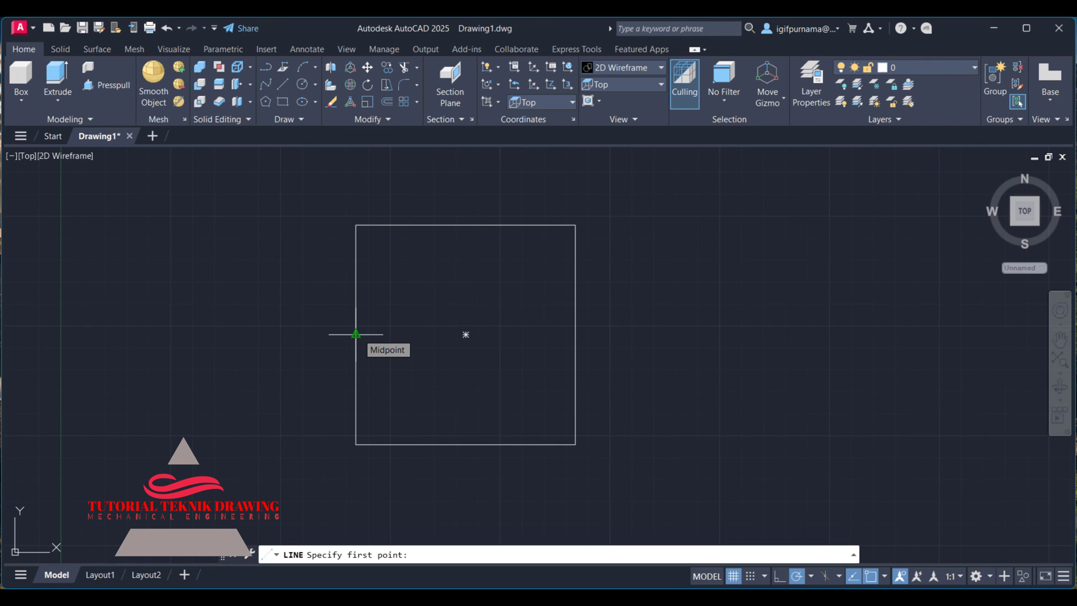
pyautogui.click(355, 334)
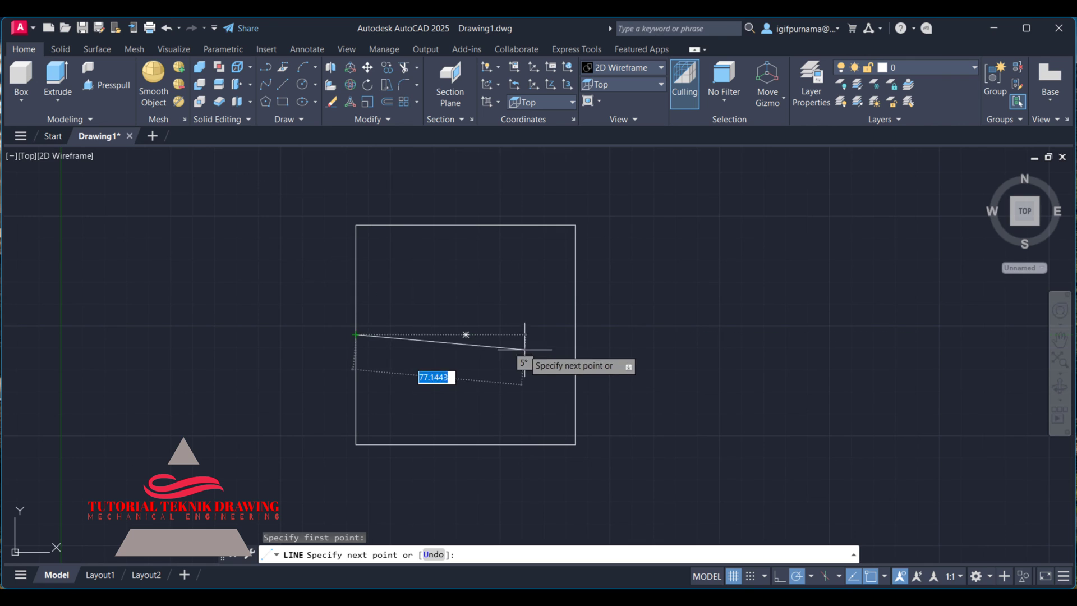
pyautogui.click(466, 335)
pyautogui.rightClick(470, 343)
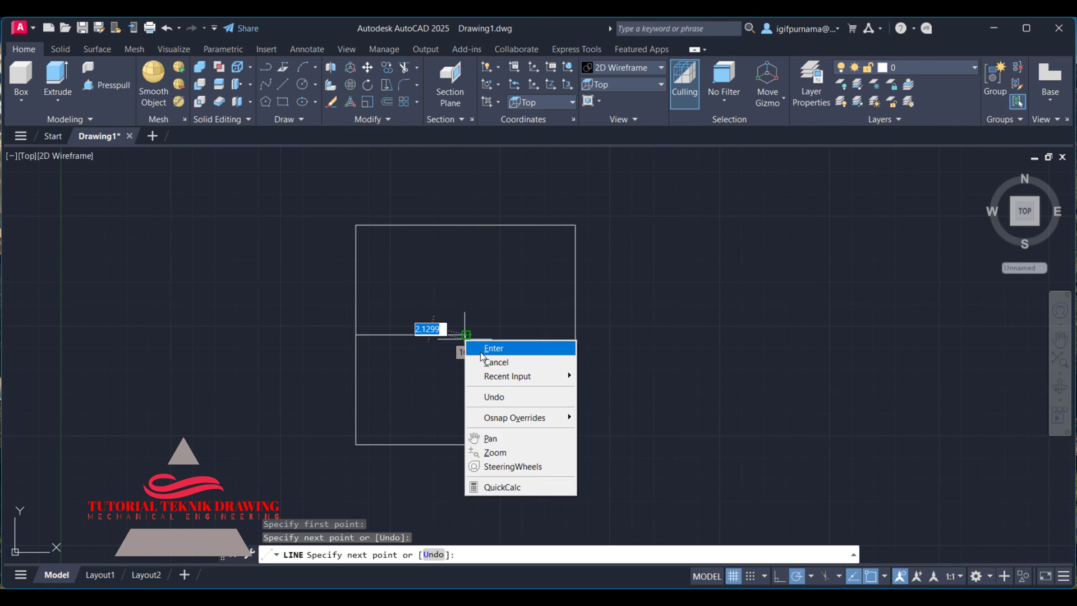
pyautogui.click(484, 348)
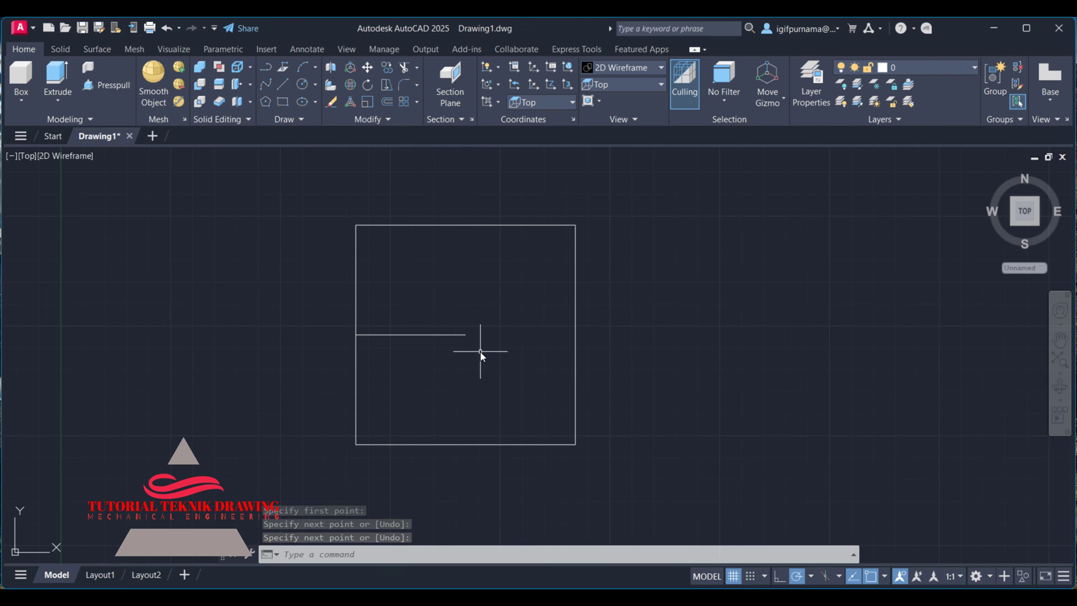
pyautogui.click(333, 102)
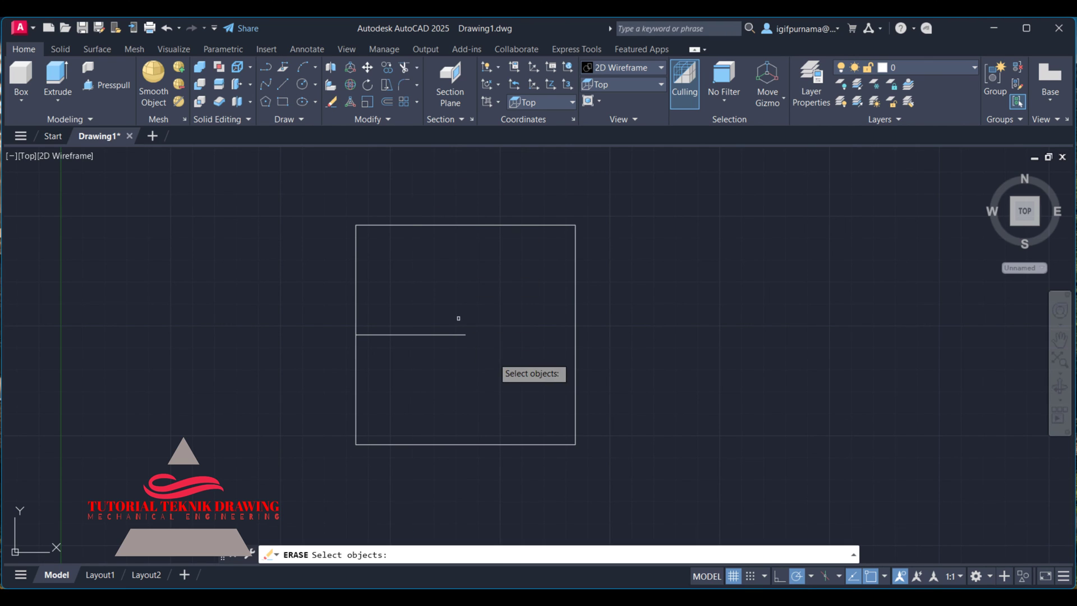
pyautogui.click(492, 338)
pyautogui.click(449, 318)
pyautogui.press('Return')
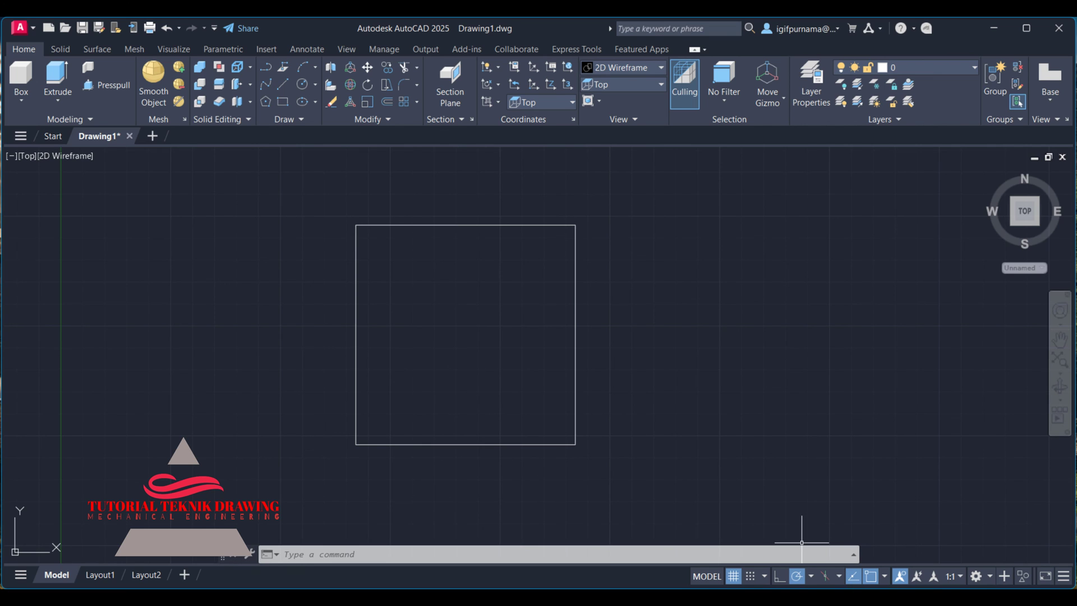
# Step: In Drafting Settings' 3D Object Snap tab, clear all, then select all modes, including point cloud snaps, and apply
pyautogui.click(766, 576)
pyautogui.click(770, 558)
pyautogui.click(556, 178)
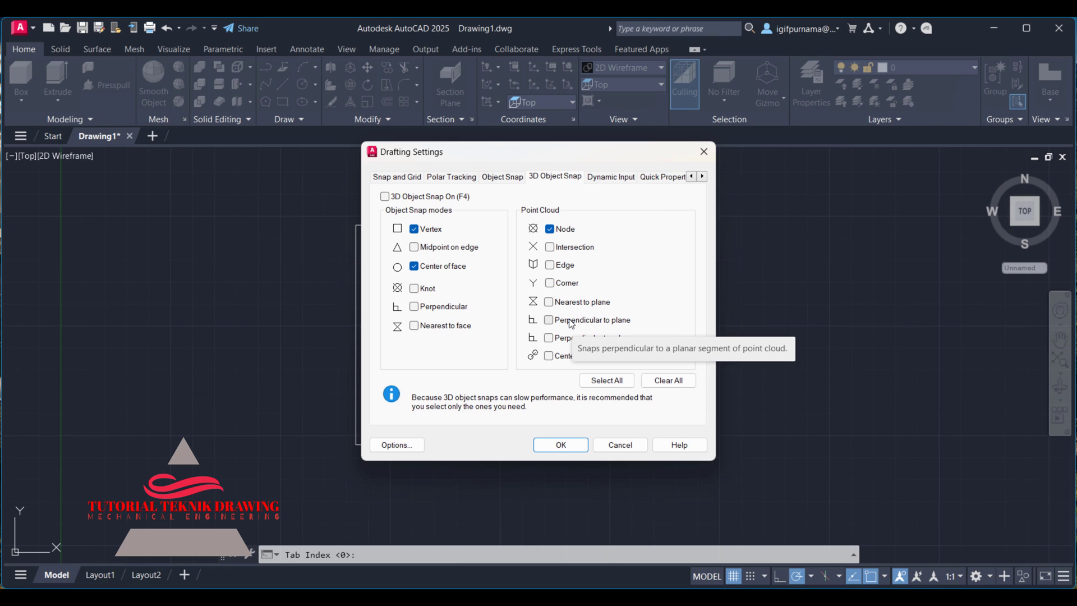
pyautogui.click(666, 384)
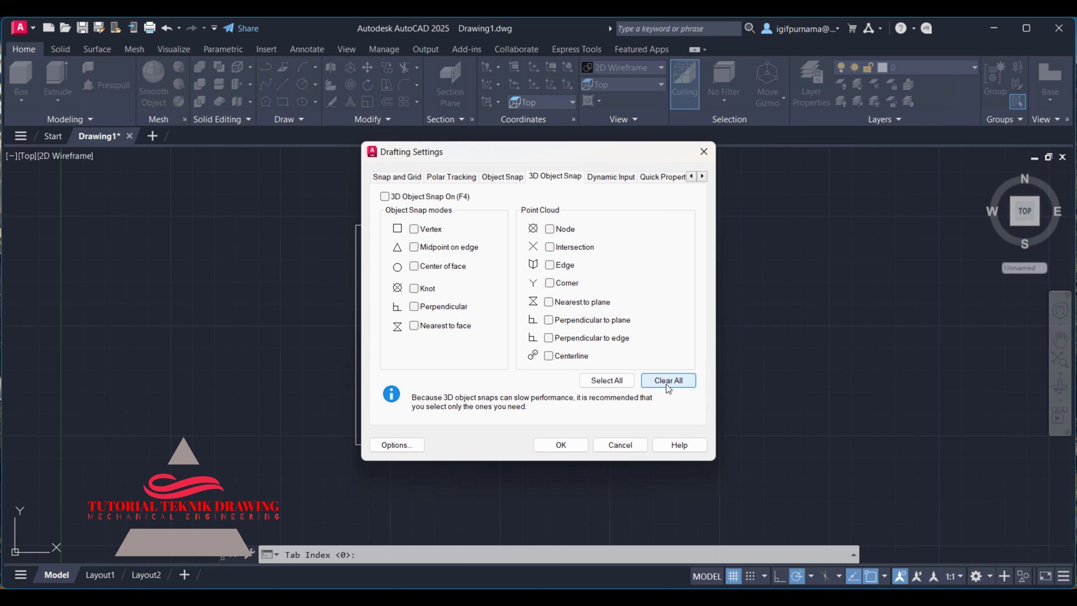
pyautogui.click(629, 381)
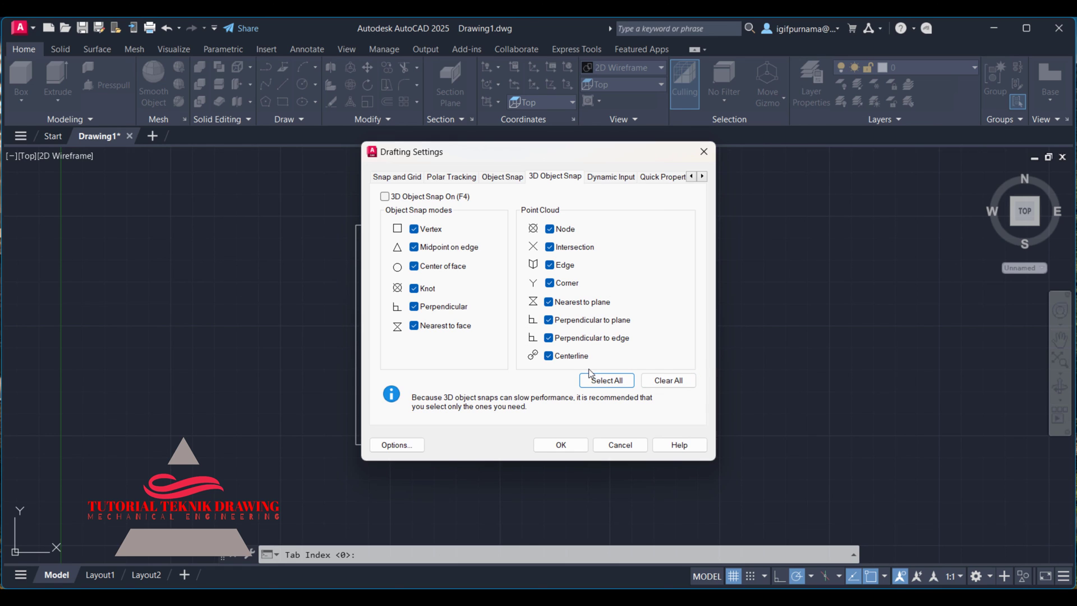
pyautogui.click(560, 446)
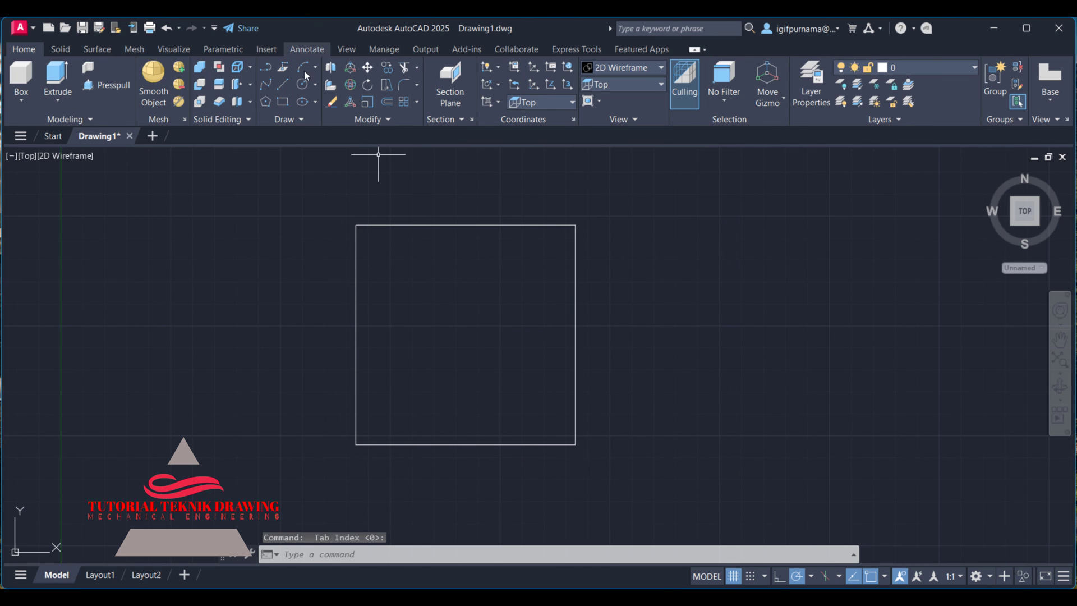
# Step: Erase the square with a crossing window, keeping the annotation scale at 1:1
pyautogui.click(331, 102)
pyautogui.click(696, 466)
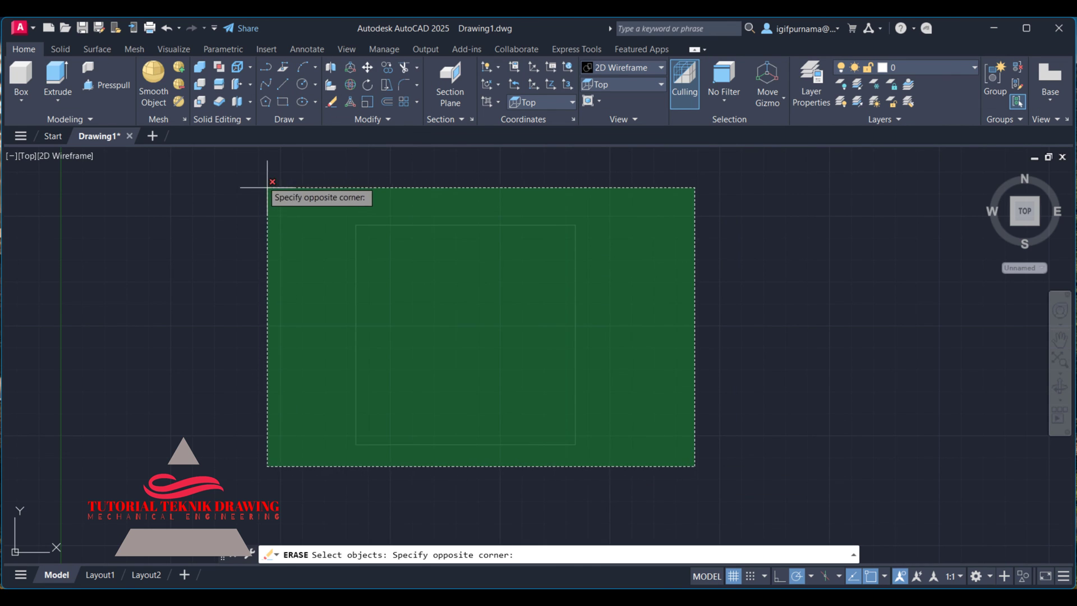
pyautogui.click(263, 181)
pyautogui.press('Return')
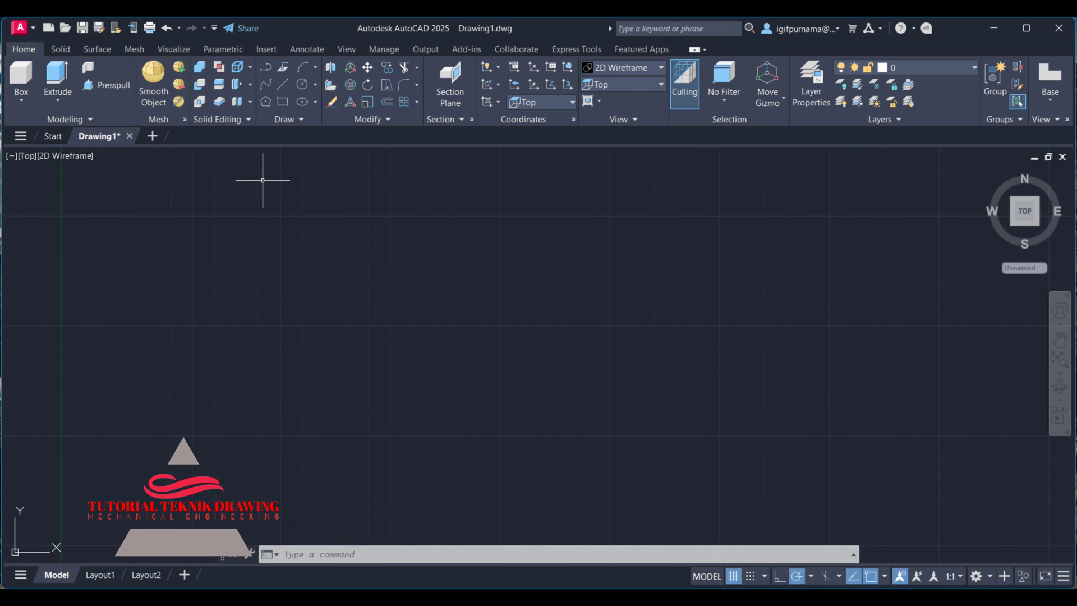
pyautogui.click(958, 576)
pyautogui.click(951, 240)
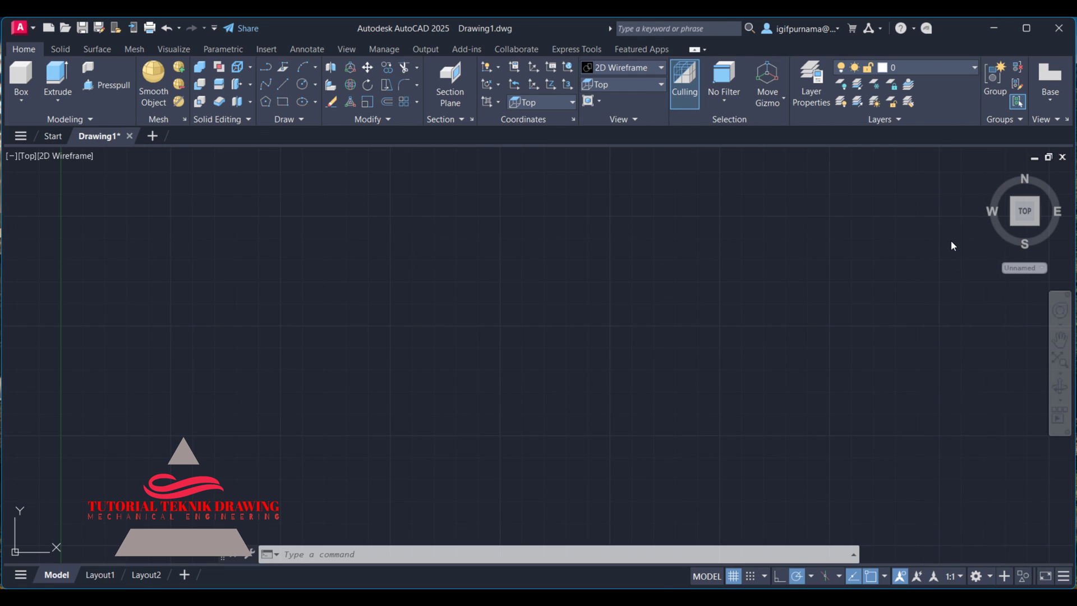